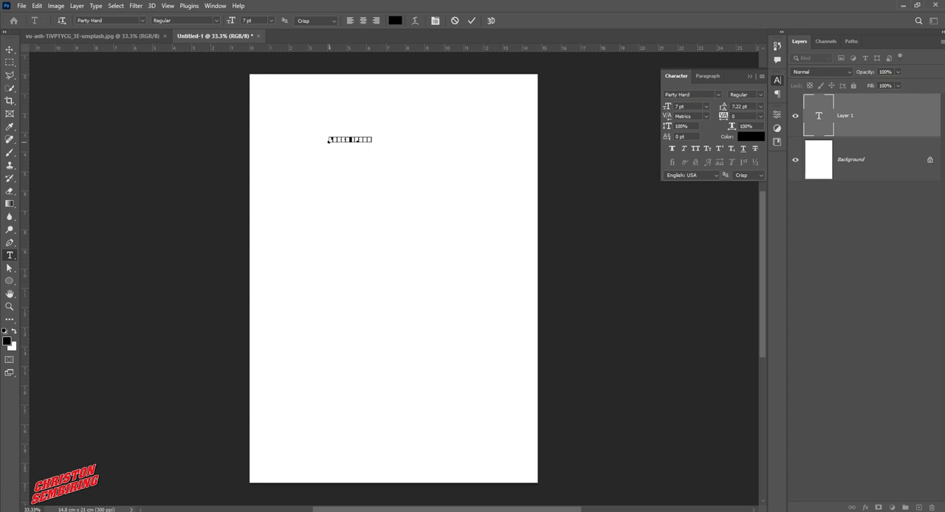
Type a two-line text reading "HO" and "ME" on the page and commit it
{"action": "type", "text": "HO"}
{"action": "key", "text": "Return"}
{"action": "type", "text": "M"}
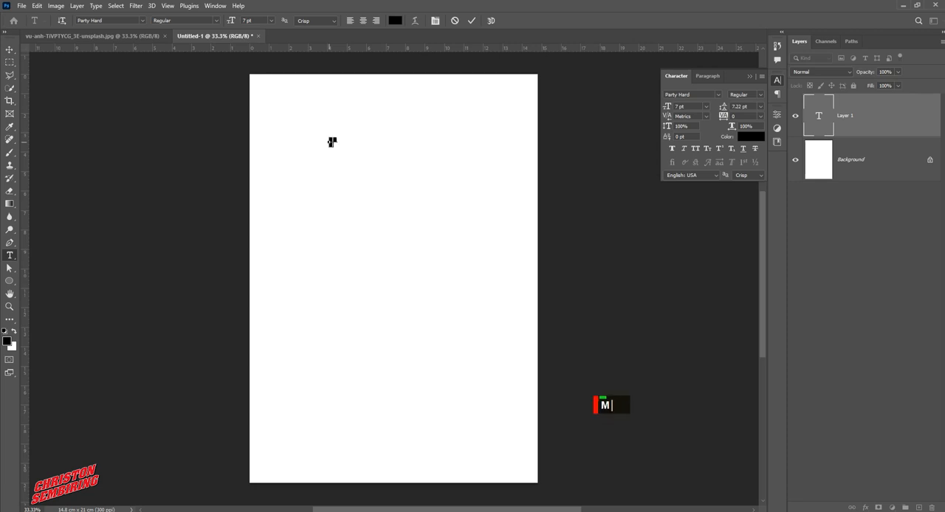
{"action": "type", "text": "E"}
{"action": "key", "text": "ctrl+Return"}
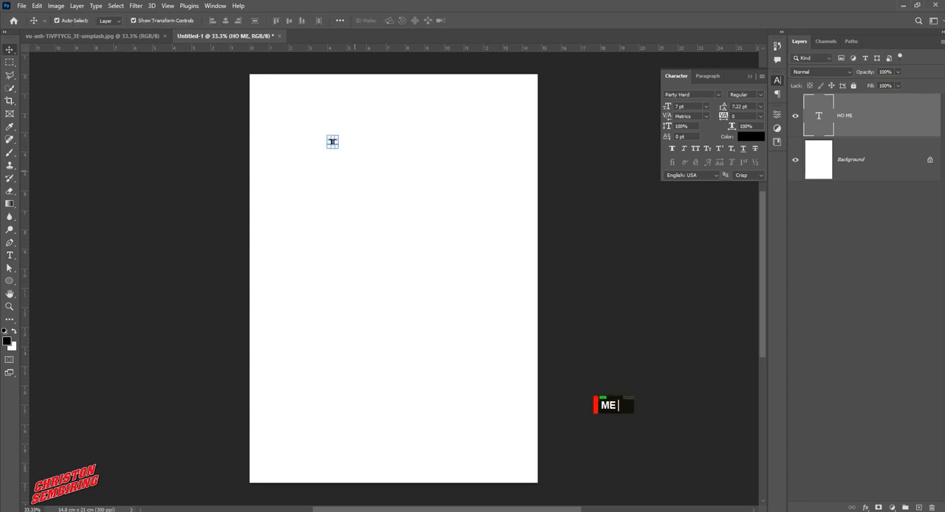
Scale the text to about 14.8 × 17.2 cm and move it into the page's upper-left corner
{"action": "left_click_drag", "start_coordinate": [338, 148], "coordinate": [524, 374]}
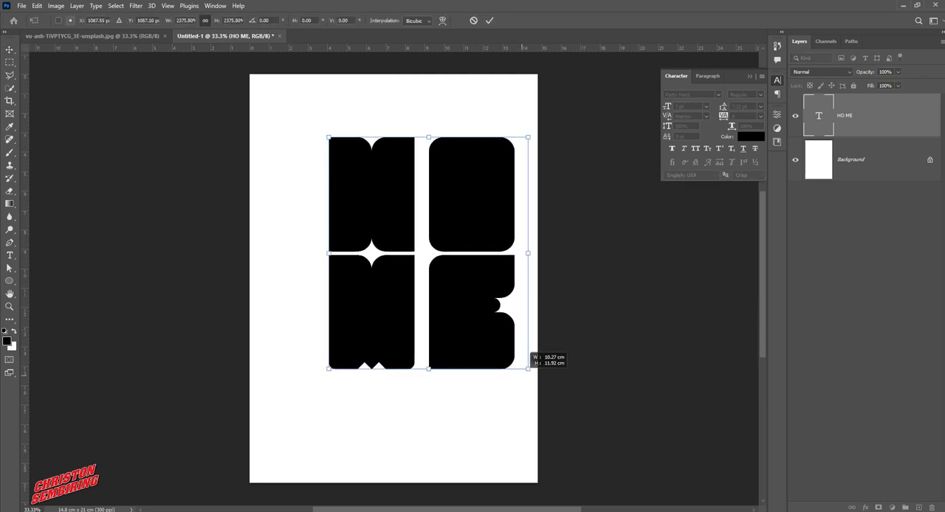
{"action": "left_click_drag", "start_coordinate": [458, 224], "coordinate": [392, 146]}
{"action": "left_click_drag", "start_coordinate": [458, 316], "coordinate": [548, 421]}
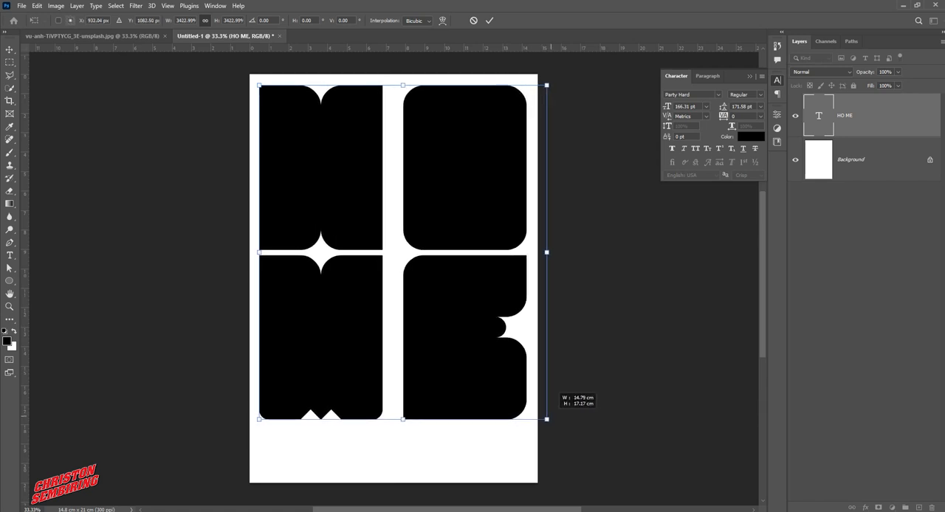
{"action": "double_click", "coordinate": [548, 421]}
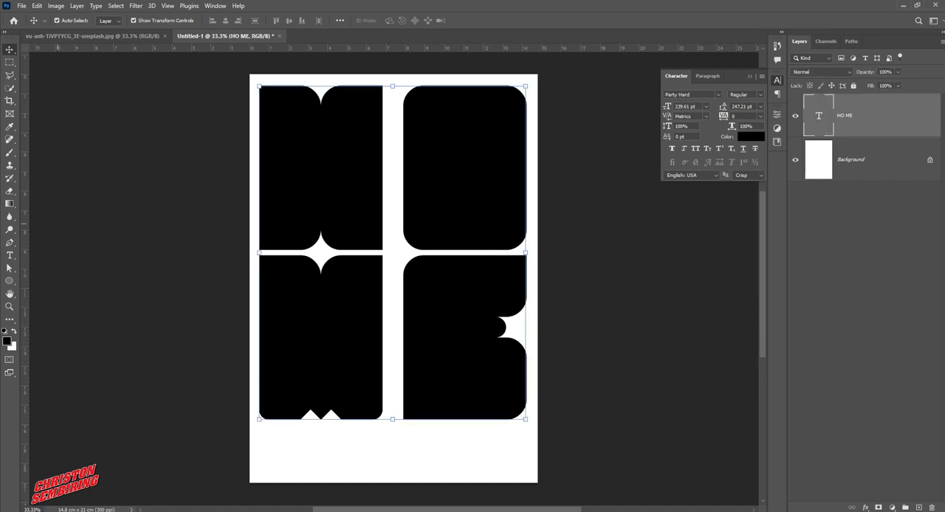
Tighten the kerning between M and E to -80 and between H and O
{"action": "key", "text": "t"}
{"action": "left_click", "coordinate": [399, 263]}
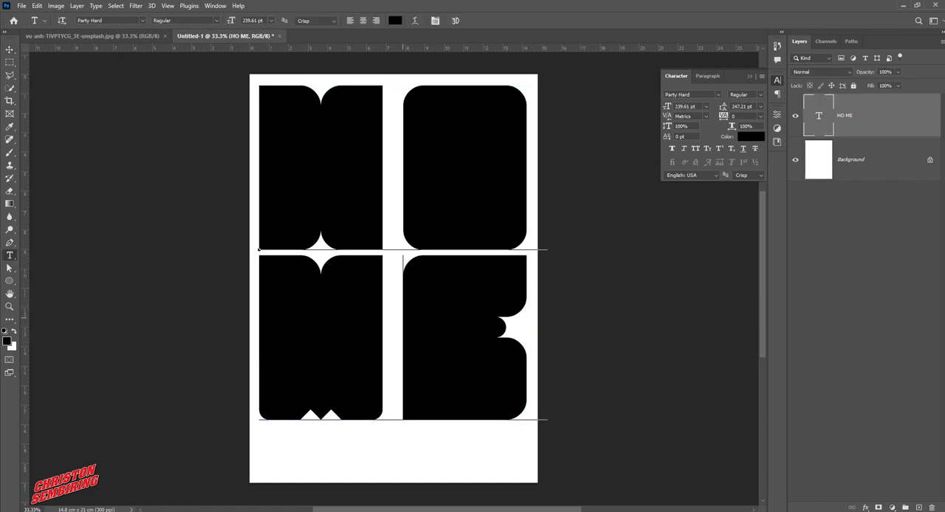
{"action": "key", "text": "alt+Left"}
{"action": "key", "text": "alt+Left"}
{"action": "key", "text": "alt+Left"}
{"action": "key", "text": "alt+Left"}
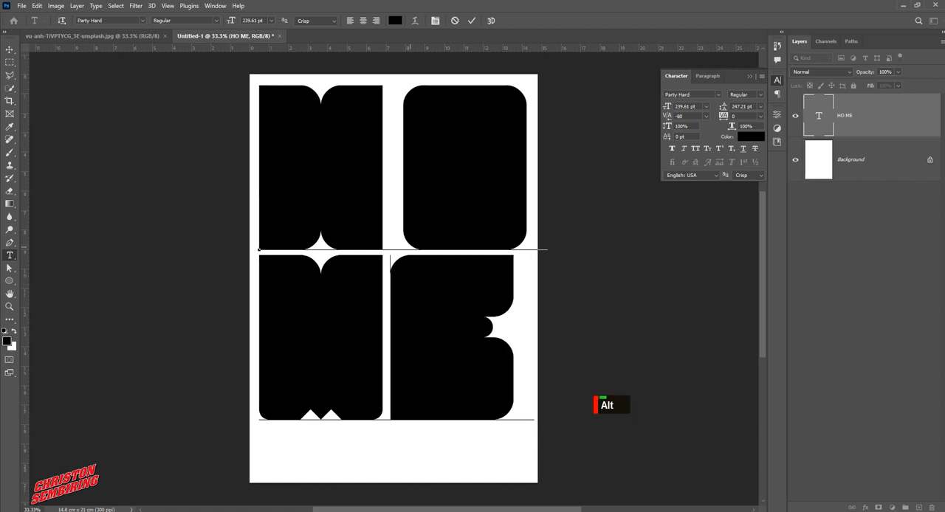
{"action": "key", "text": "Up"}
{"action": "key", "text": "alt+Left"}
{"action": "key", "text": "alt+Left"}
{"action": "key", "text": "alt+Left"}
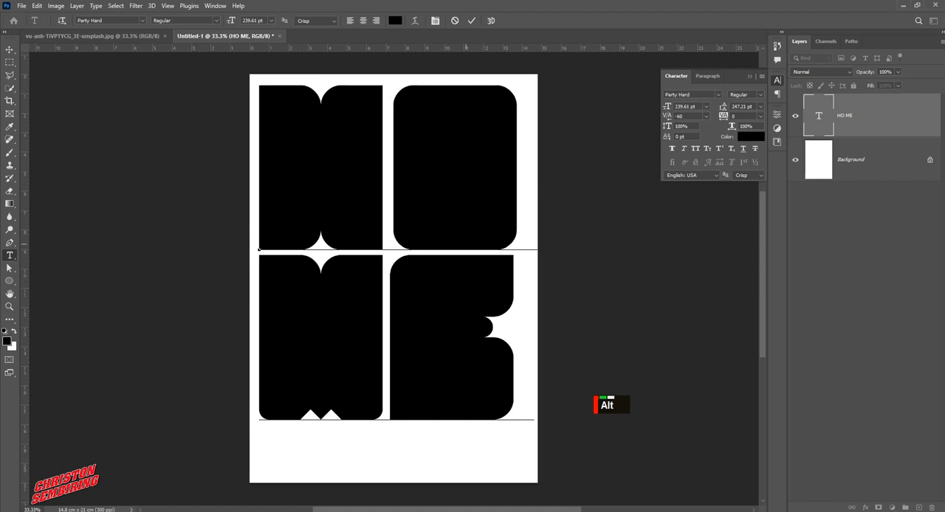
{"action": "key", "text": "alt+Left"}
{"action": "left_click", "coordinate": [10, 49]}
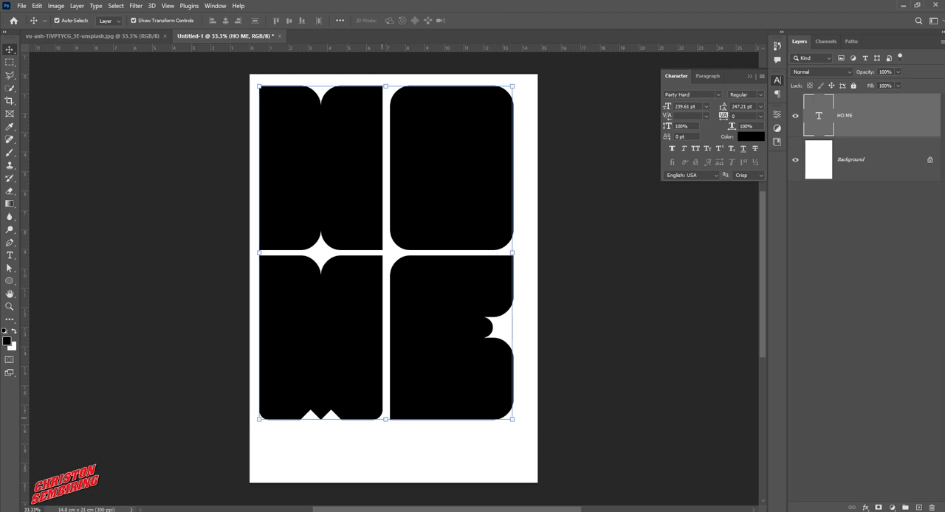
Convert the text layer to a smart object
{"action": "right_click", "coordinate": [854, 115]}
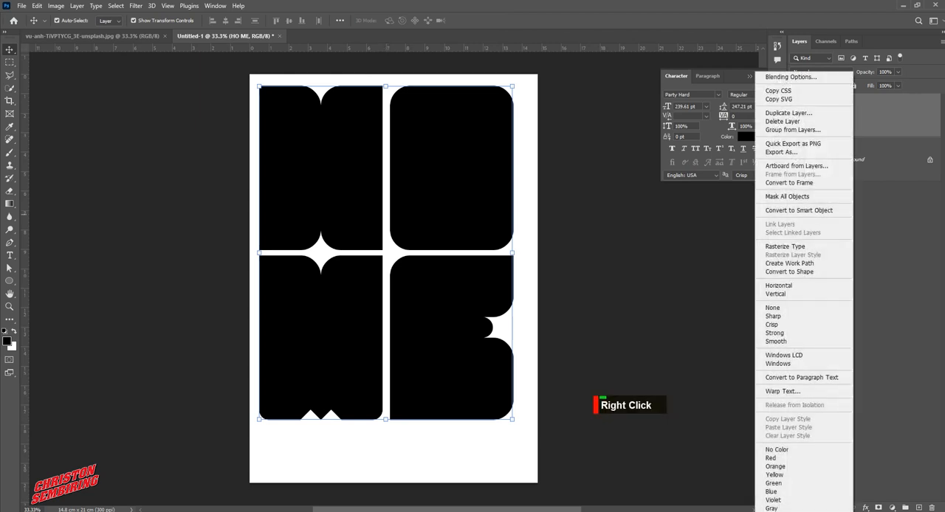
{"action": "left_click", "coordinate": [799, 211]}
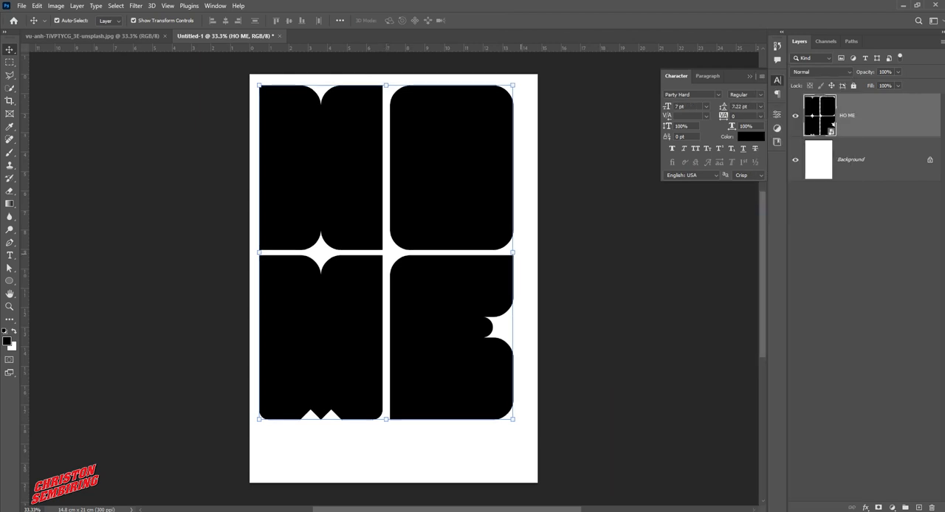
Stretch the smart object to the page width, raise its bottom edge, and commit the transform
{"action": "left_click_drag", "start_coordinate": [513, 252], "coordinate": [527, 252]}
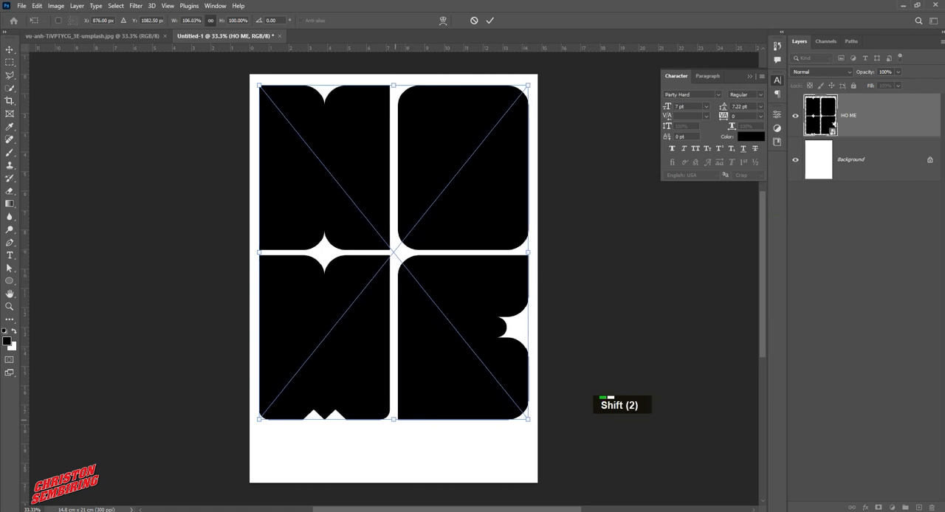
{"action": "left_click_drag", "start_coordinate": [393, 419], "coordinate": [394, 399]}
{"action": "double_click", "coordinate": [394, 399]}
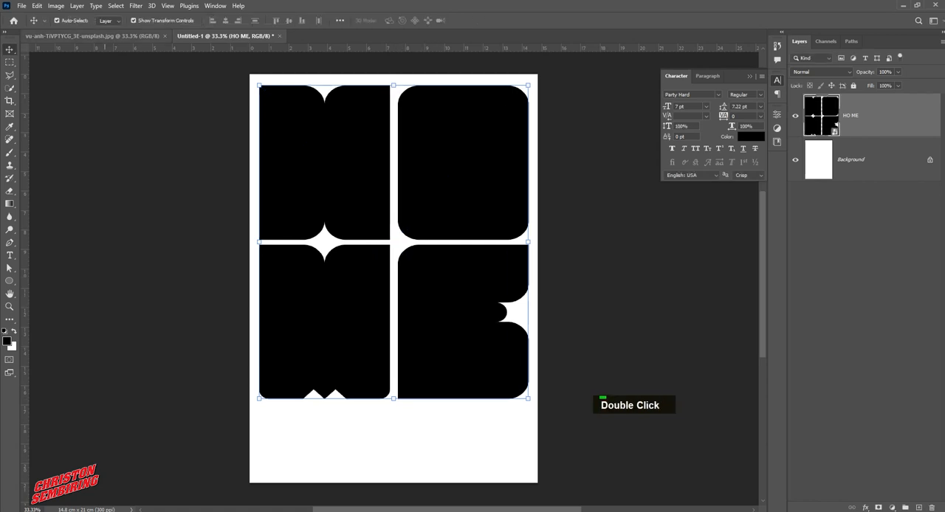
{"action": "left_click", "coordinate": [116, 5]}
{"action": "left_click", "coordinate": [124, 14]}
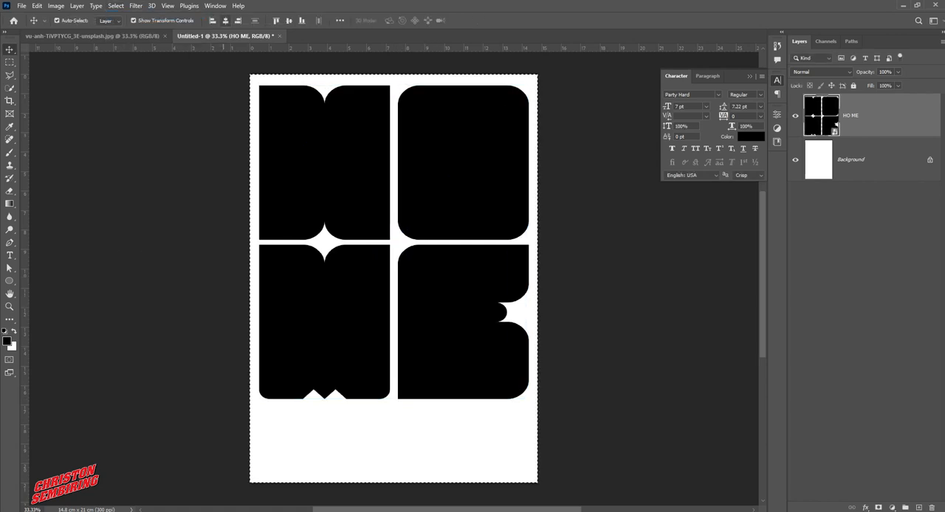
{"action": "left_click", "coordinate": [116, 5]}
{"action": "left_click", "coordinate": [126, 26]}
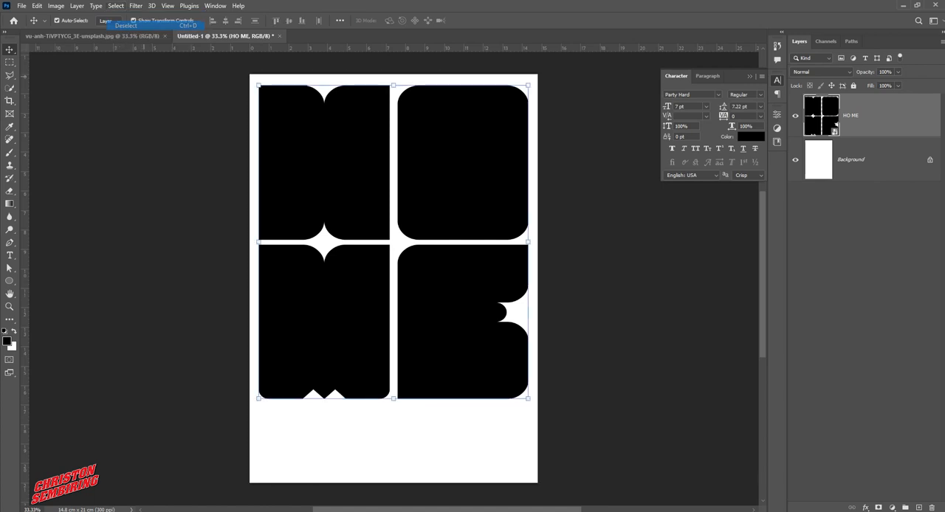
Delete the HO ME layer
{"action": "double_click", "coordinate": [192, 189]}
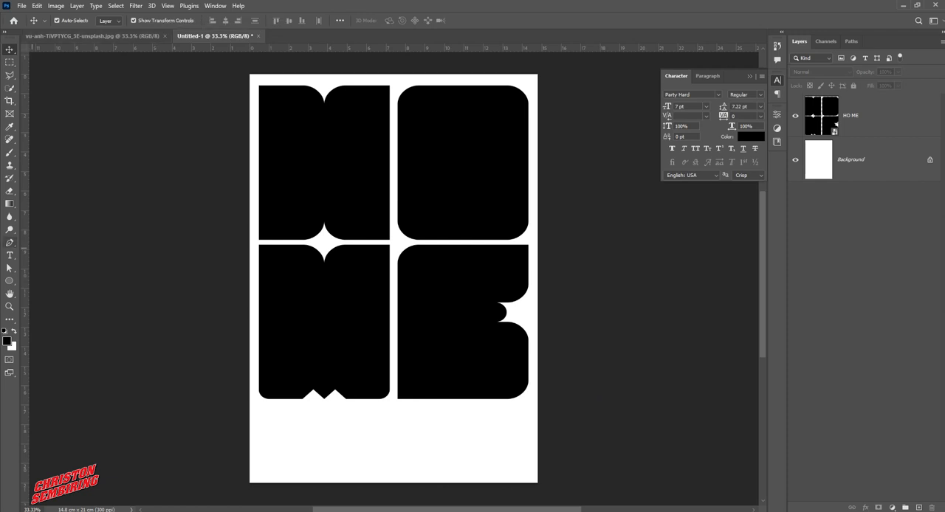
{"action": "left_click", "coordinate": [450, 205]}
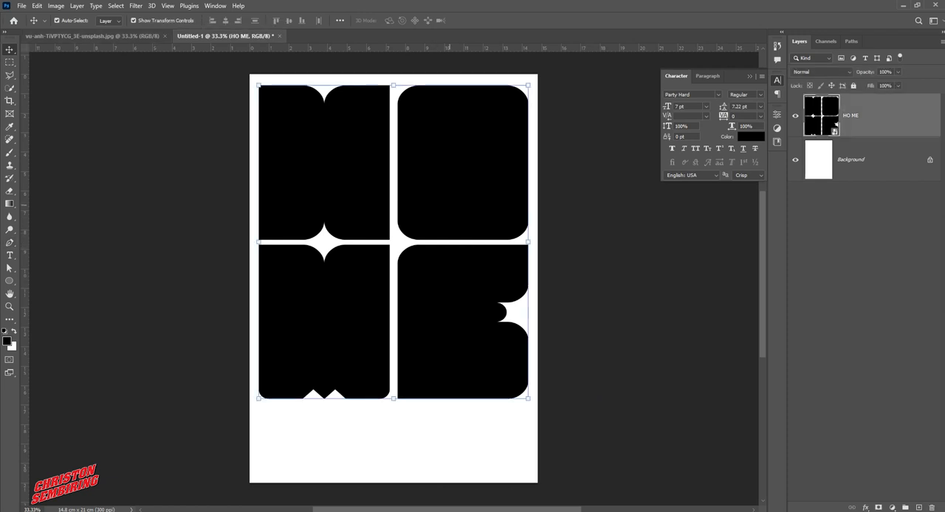
{"action": "key", "text": "Delete"}
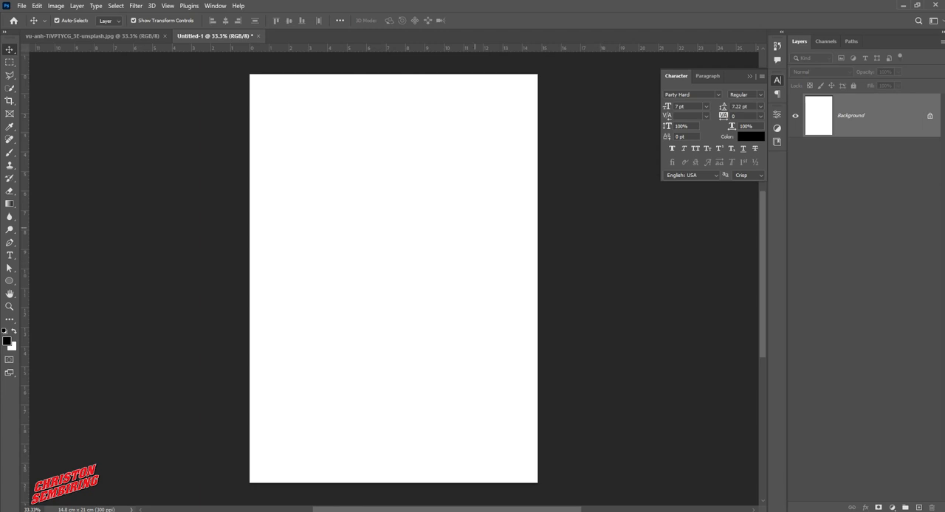
Type a two-line text reading "ho" and "me" near the page's upper-left area
{"action": "key", "text": "t"}
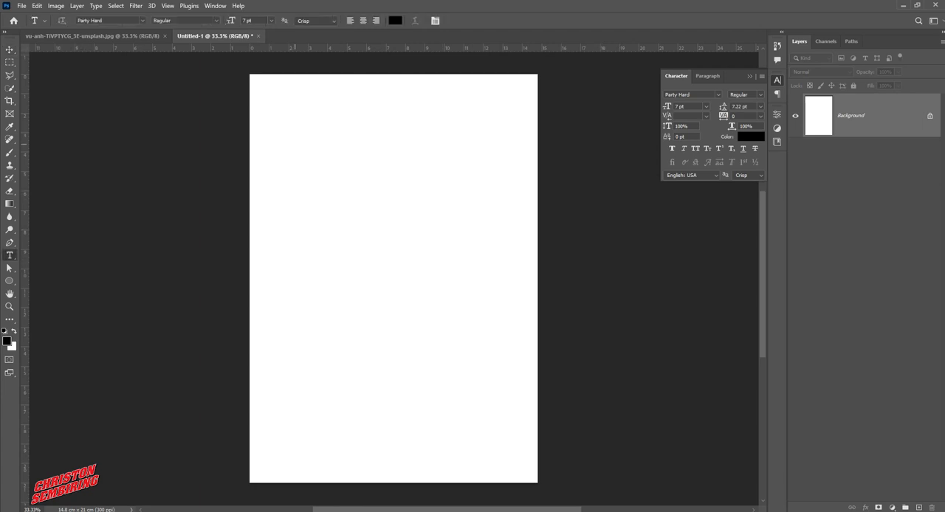
{"action": "left_click", "coordinate": [294, 142]}
{"action": "type", "text": "ho"}
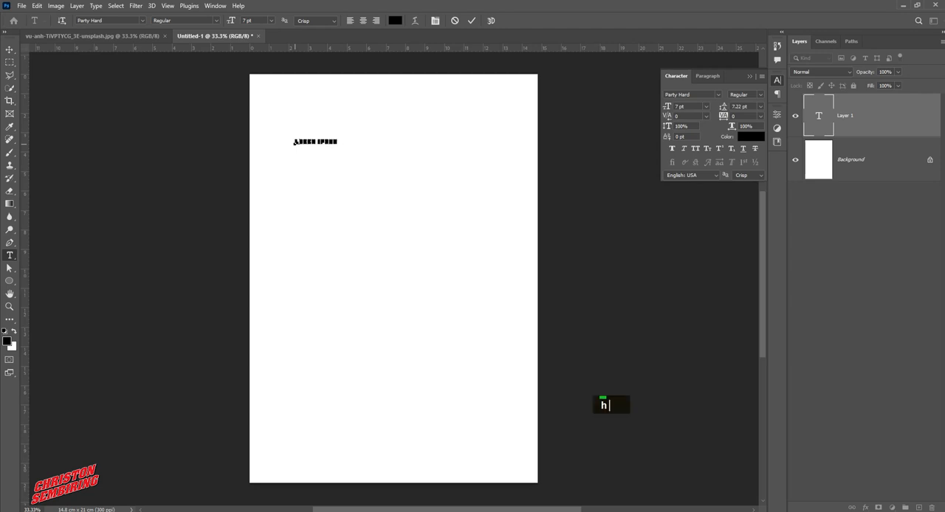
{"action": "key", "text": "Return"}
{"action": "type", "text": "me"}
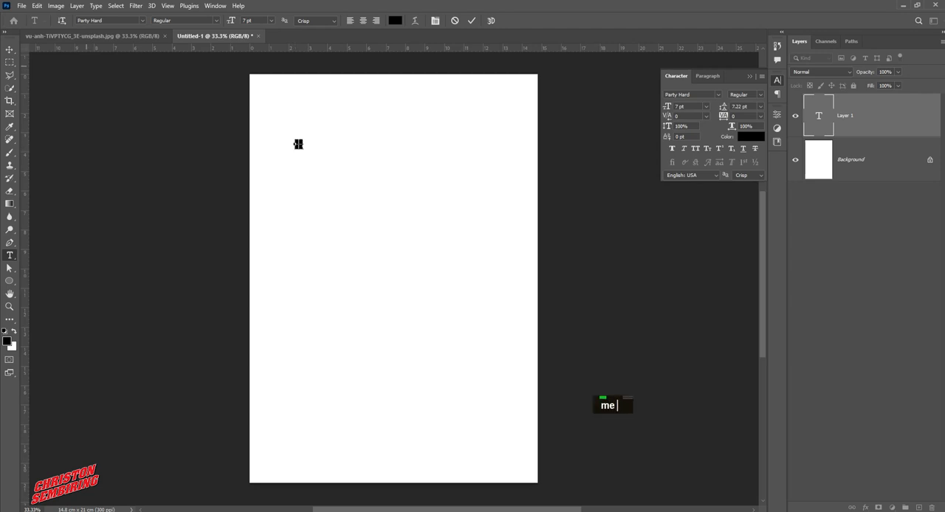
Scale the text up, move it into the page's upper-left corner, and commit the transform
{"action": "left_click", "coordinate": [9, 49]}
{"action": "left_click_drag", "start_coordinate": [303, 149], "coordinate": [548, 381]}
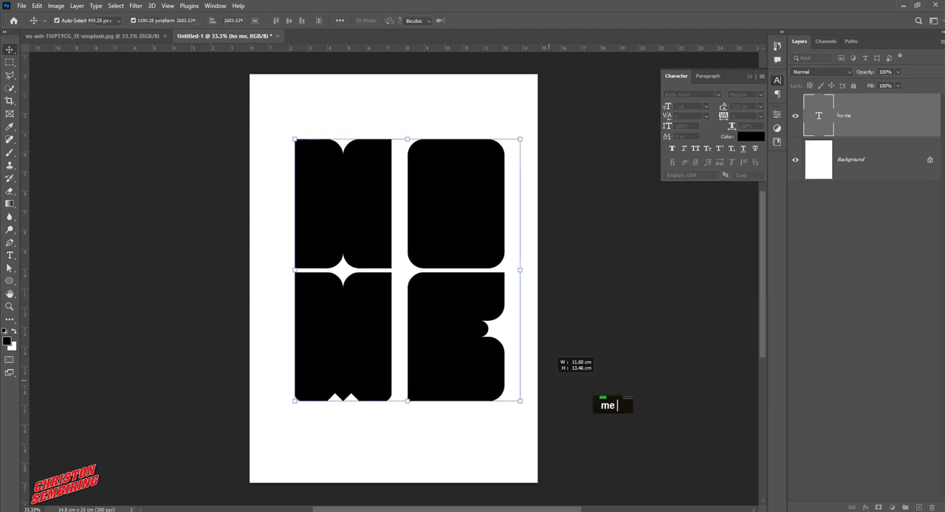
{"action": "left_click_drag", "start_coordinate": [483, 270], "coordinate": [447, 214]}
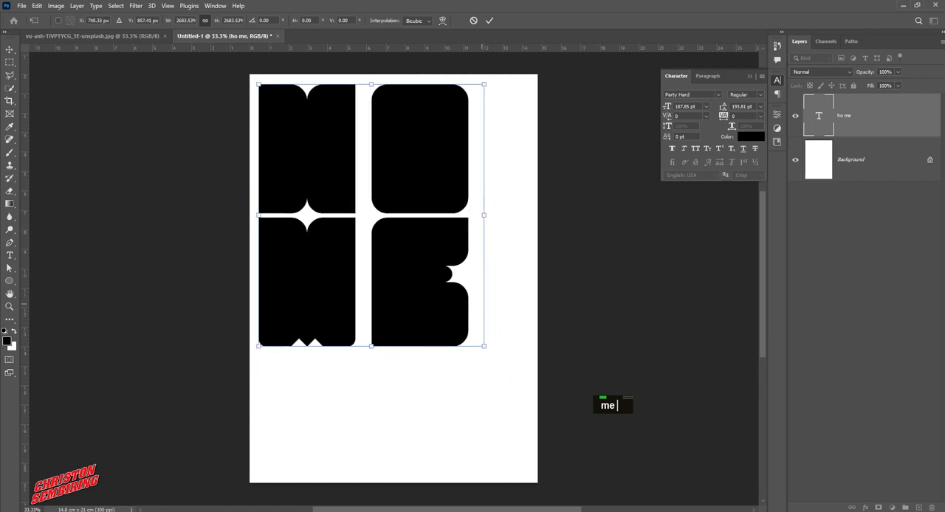
{"action": "left_click_drag", "start_coordinate": [484, 345], "coordinate": [539, 409]}
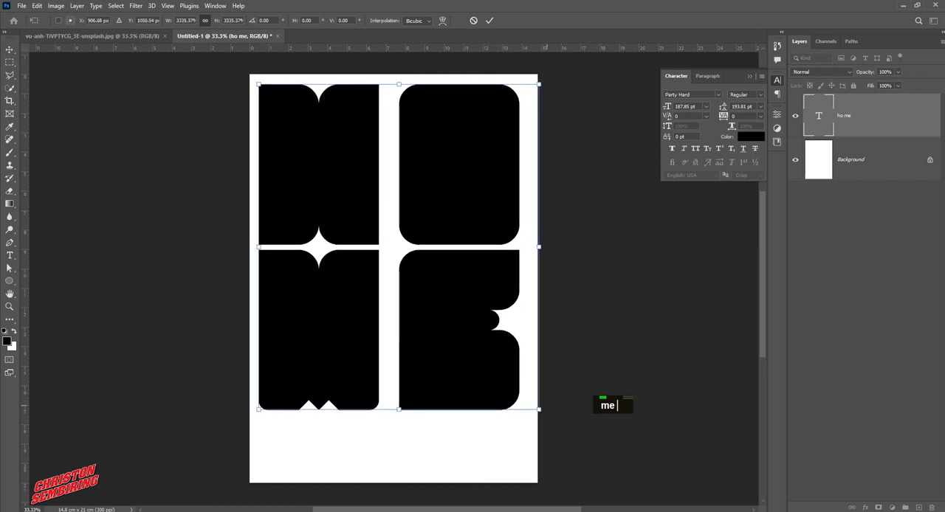
{"action": "key", "text": "Return"}
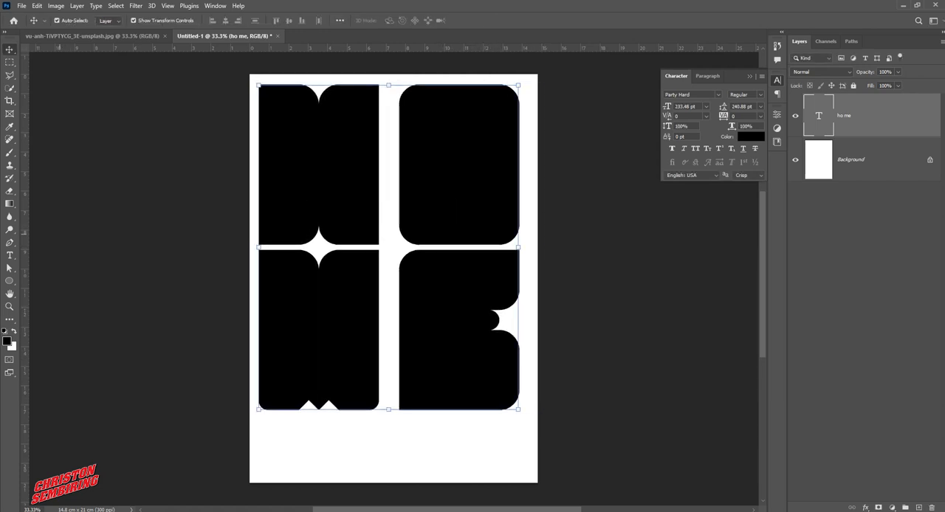
Set the kerning between H and O and between M and E to -100
{"action": "left_click", "coordinate": [10, 255]}
{"action": "left_click", "coordinate": [426, 227]}
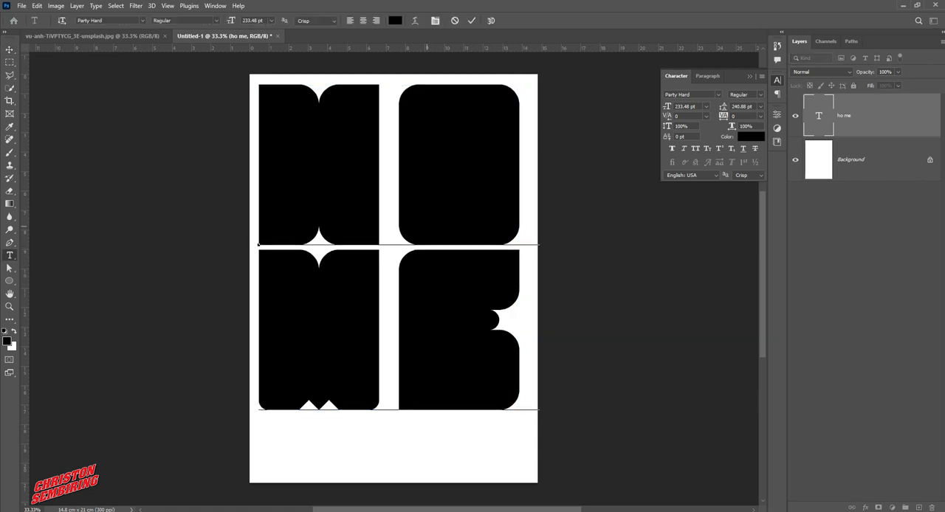
{"action": "key", "text": "alt+Left"}
{"action": "key", "text": "alt+Left"}
{"action": "key", "text": "alt+Left"}
{"action": "key", "text": "alt+Left"}
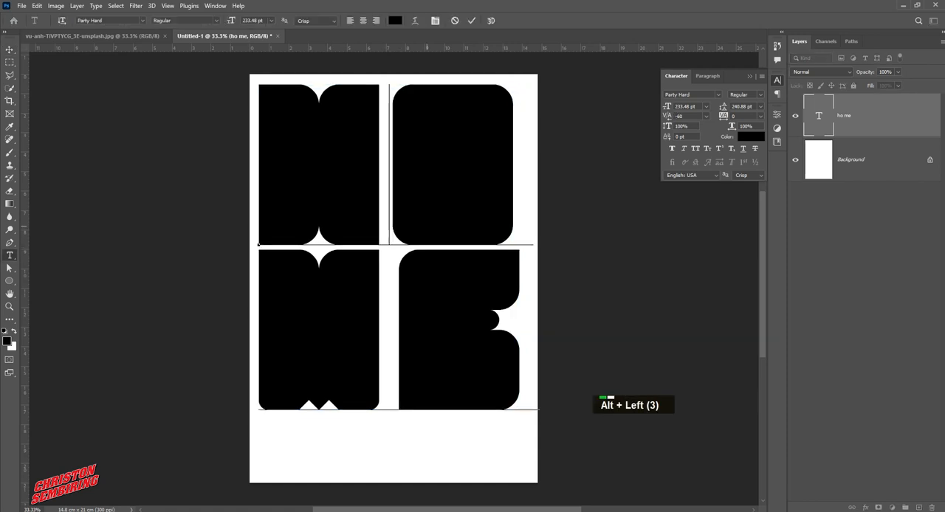
{"action": "key", "text": "alt+Left"}
{"action": "key", "text": "alt+Left"}
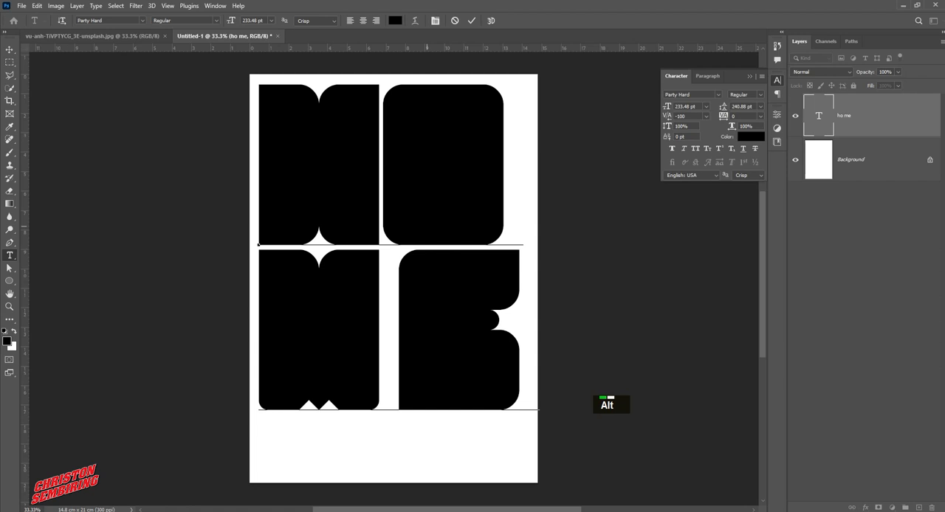
{"action": "left_click", "coordinate": [408, 301]}
{"action": "key", "text": "alt+Left"}
{"action": "key", "text": "alt+Left"}
{"action": "key", "text": "alt+Left"}
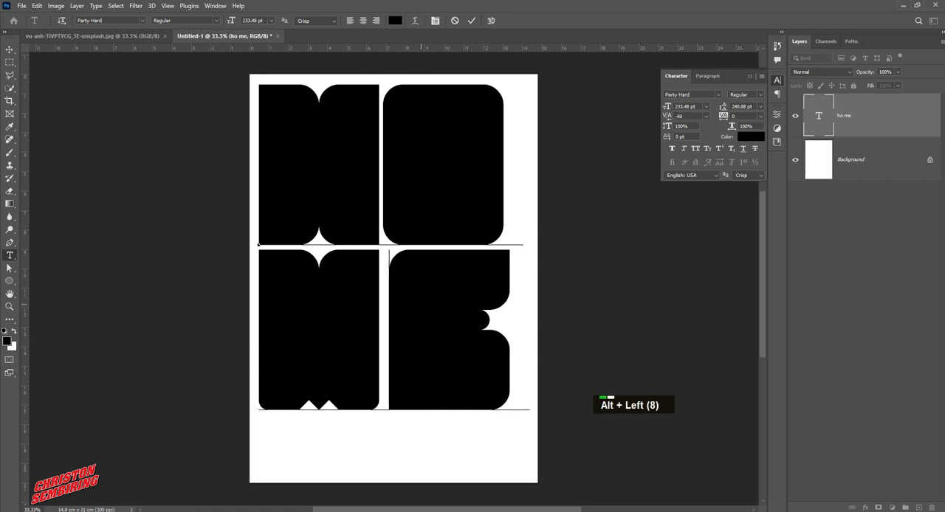
{"action": "key", "text": "alt+Left"}
{"action": "key", "text": "alt+Left"}
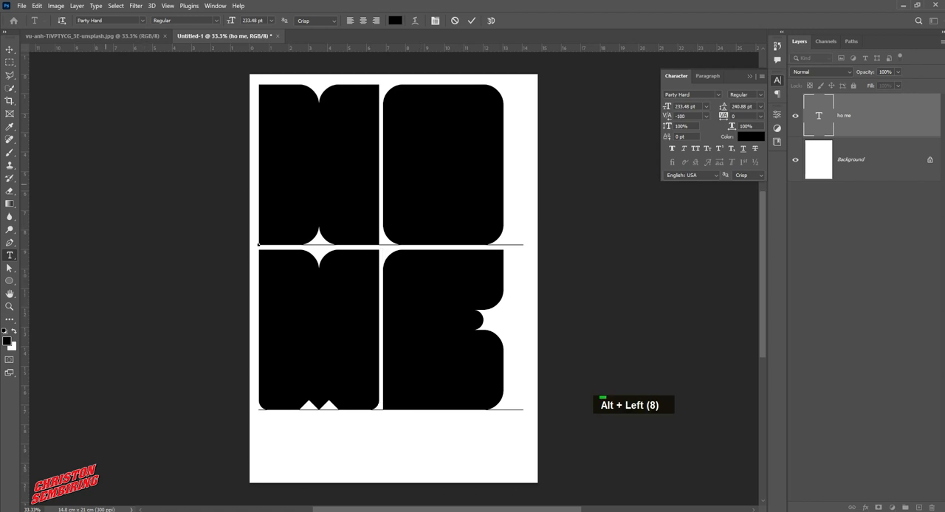
Convert the ho me text layer to a smart object
{"action": "left_click", "coordinate": [9, 50]}
{"action": "left_click", "coordinate": [230, 224]}
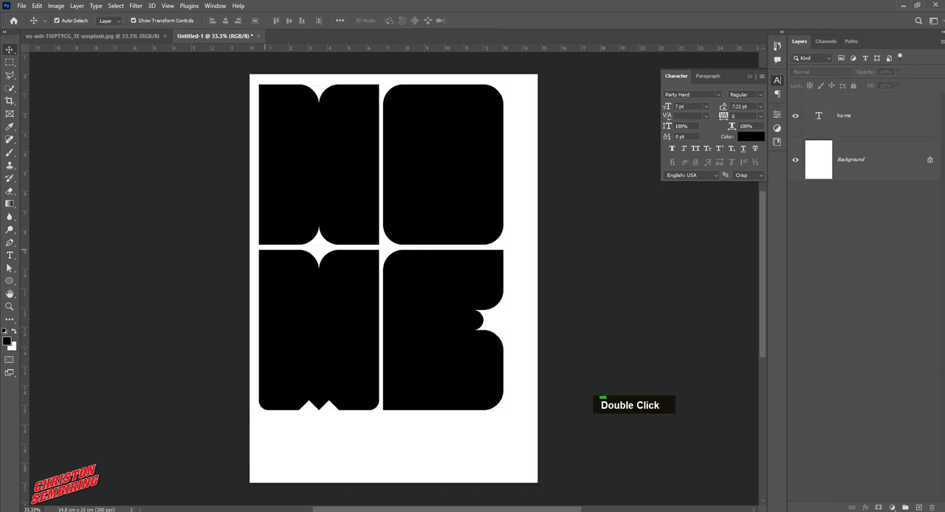
{"action": "left_click", "coordinate": [472, 176]}
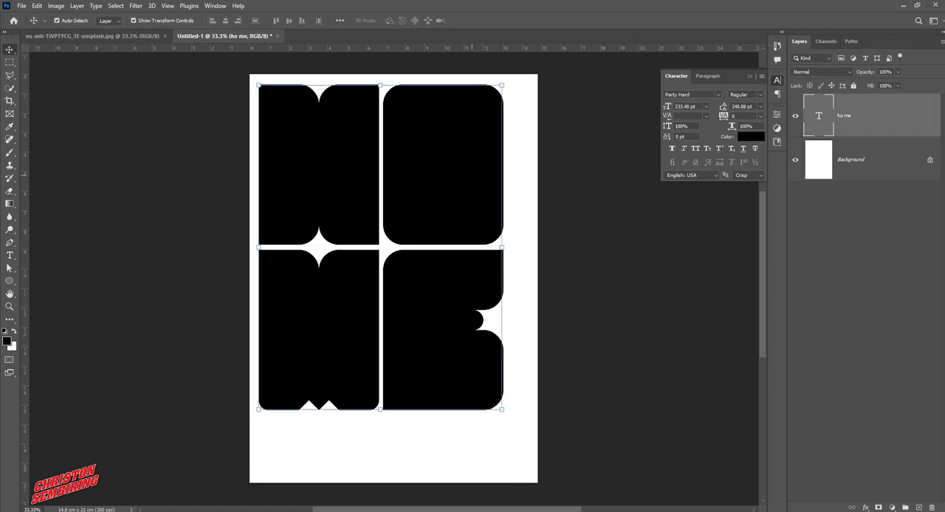
{"action": "right_click", "coordinate": [849, 122]}
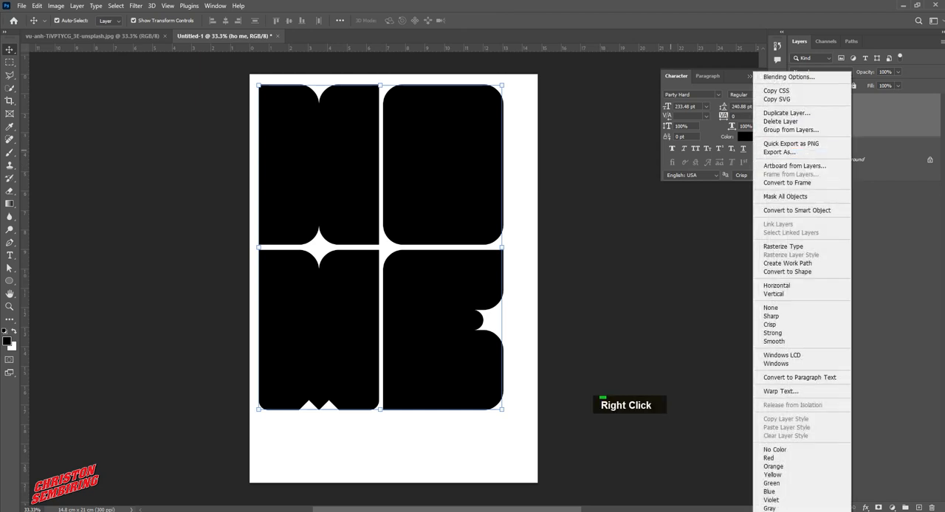
{"action": "left_click", "coordinate": [798, 210]}
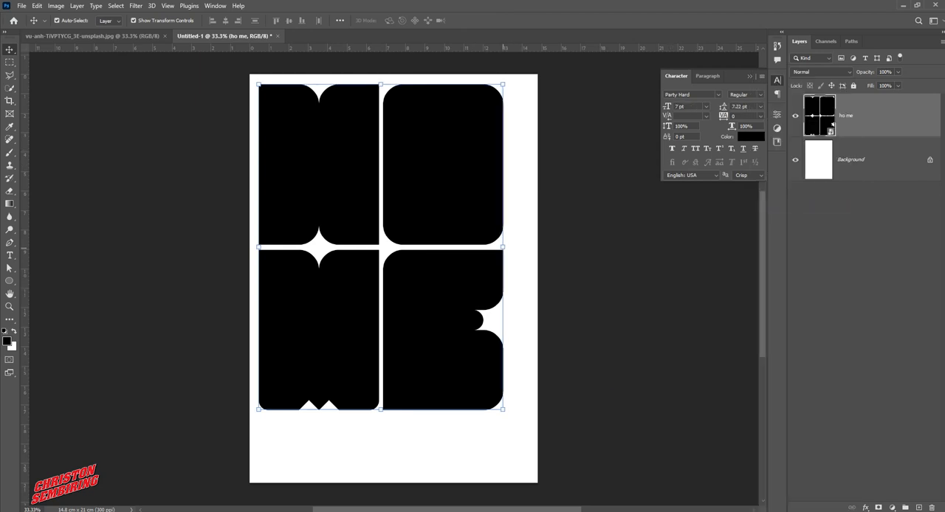
Stretch the HOME smart object horizontally to about 110.5% width so it reaches the page's right side, and commit
{"action": "left_click_drag", "start_coordinate": [503, 246], "coordinate": [529, 247]}
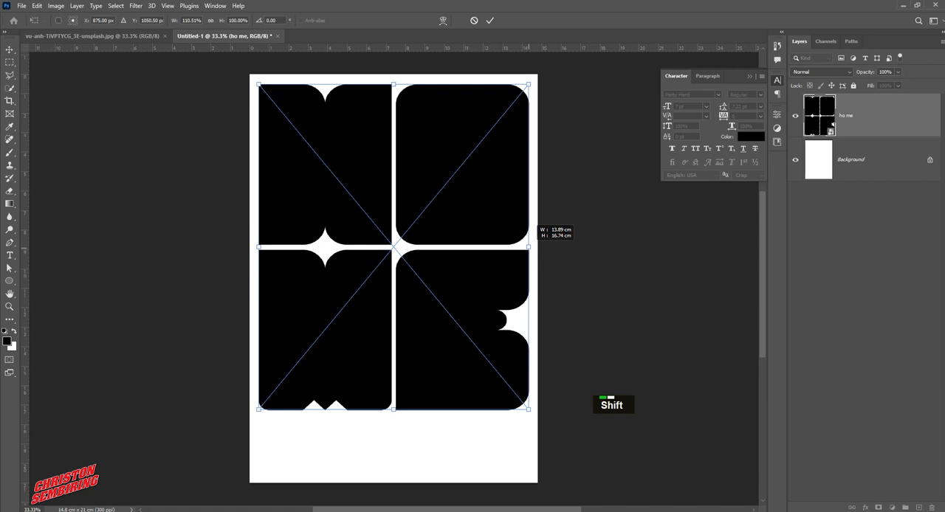
{"action": "double_click", "coordinate": [477, 276]}
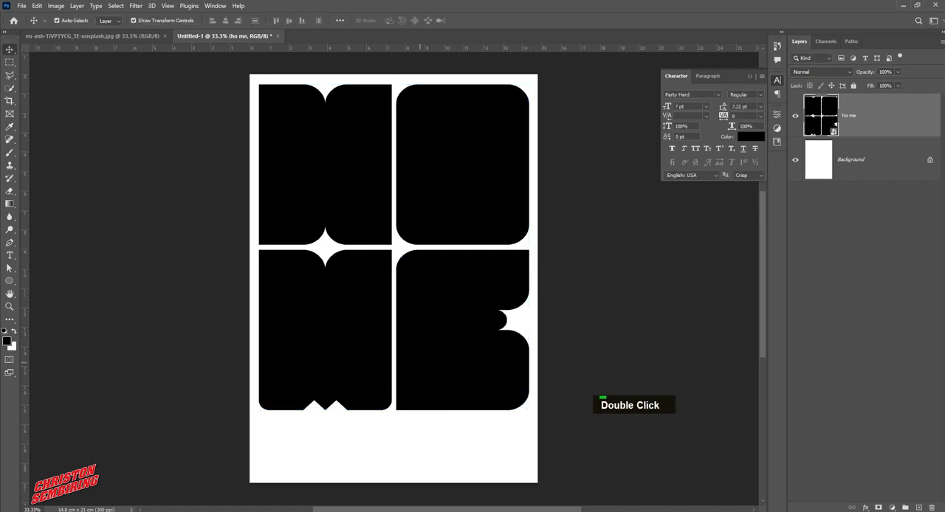
{"action": "left_click", "coordinate": [116, 5]}
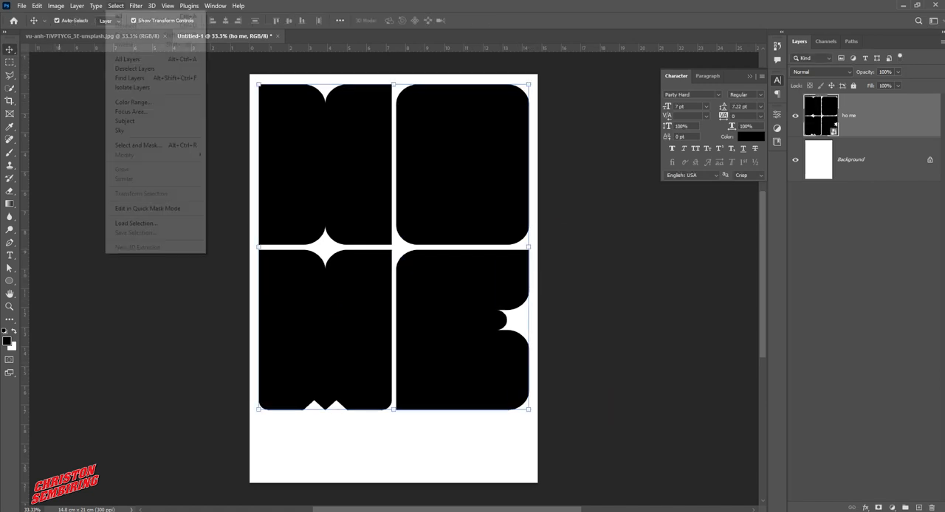
{"action": "left_click", "coordinate": [129, 12]}
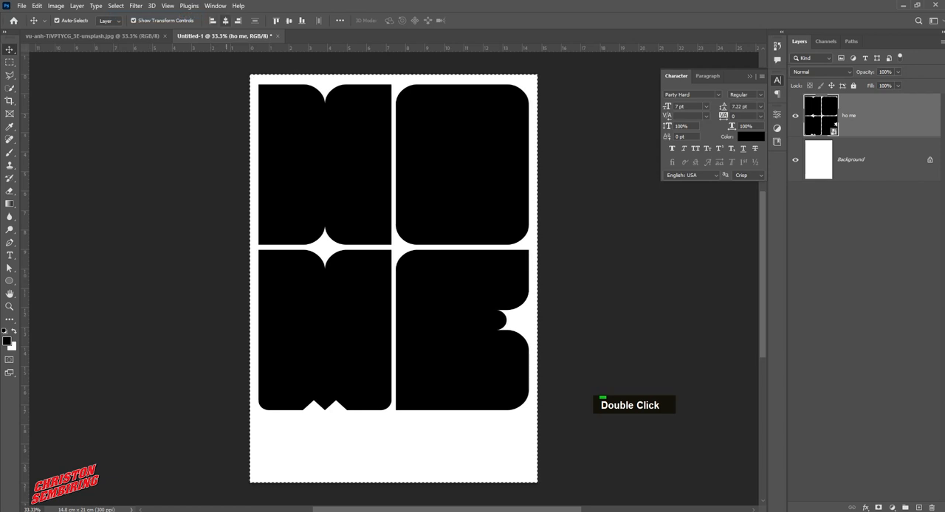
{"action": "left_click", "coordinate": [116, 5]}
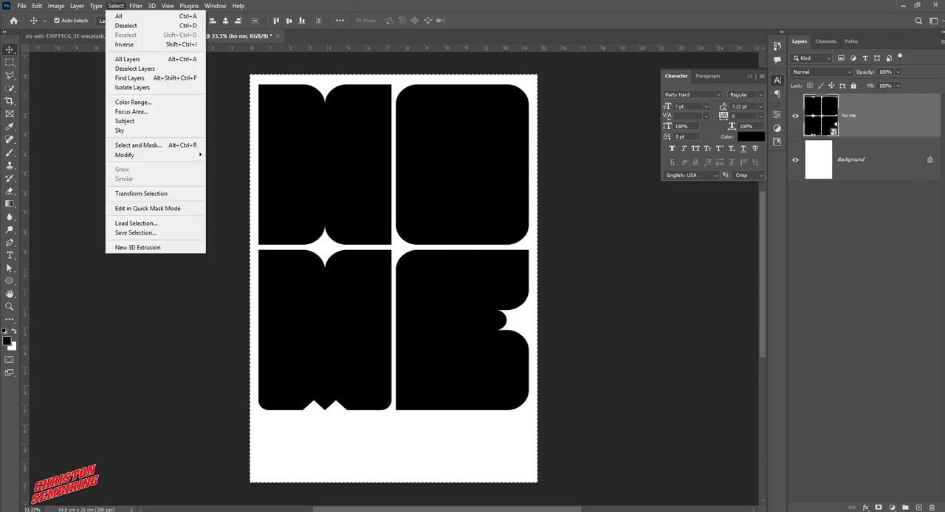
{"action": "left_click", "coordinate": [129, 21]}
{"action": "left_click", "coordinate": [184, 180]}
{"action": "left_click", "coordinate": [443, 295]}
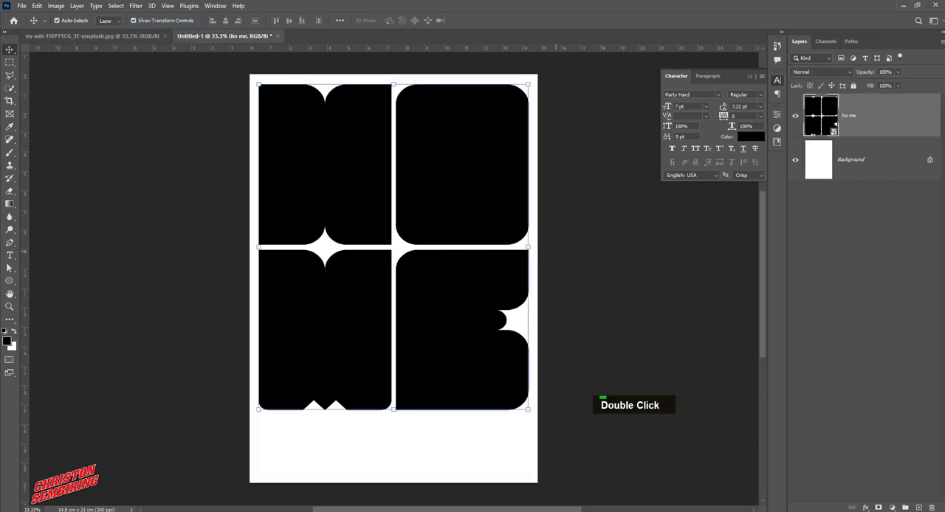
Shrink the HOME smart object's height to about 97.9% from its bottom edge and commit the transform
{"action": "left_click", "coordinate": [583, 355]}
{"action": "left_click", "coordinate": [509, 363]}
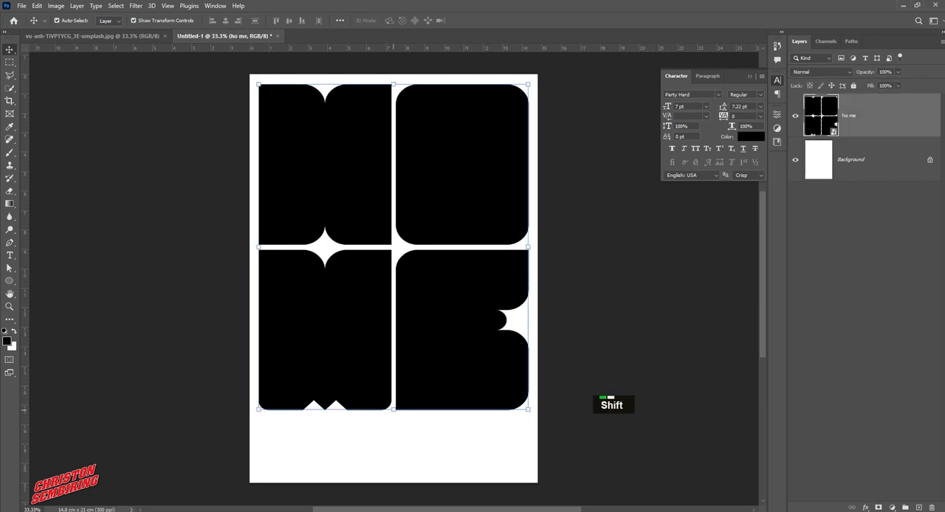
{"action": "left_click_drag", "start_coordinate": [394, 411], "coordinate": [394, 403]}
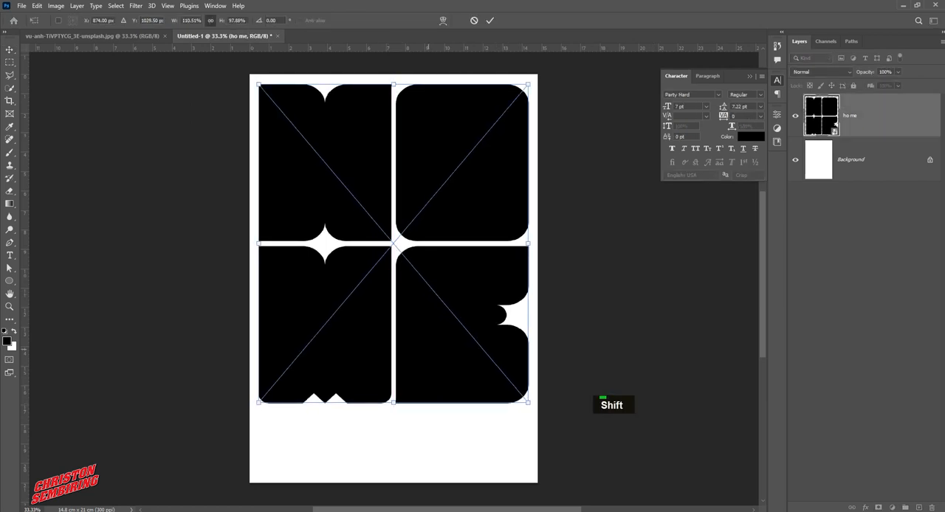
{"action": "double_click", "coordinate": [428, 349]}
{"action": "left_click", "coordinate": [613, 324]}
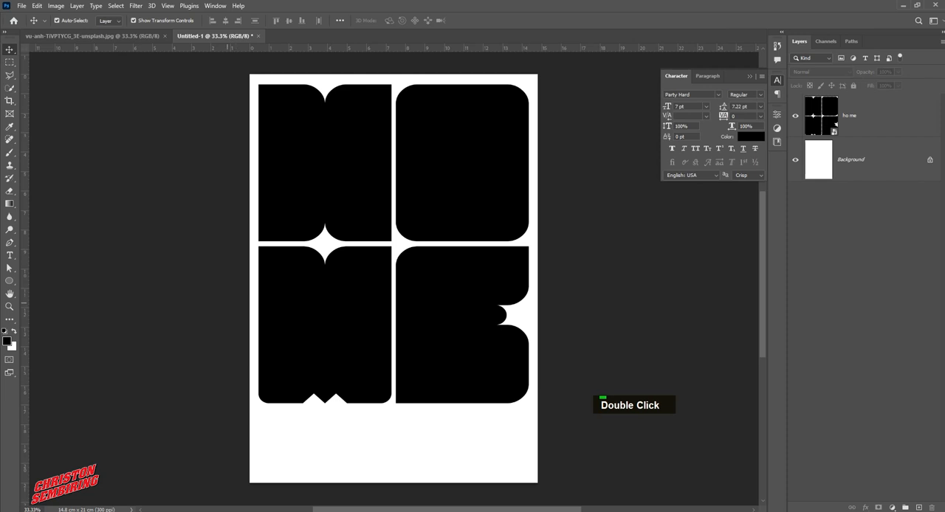
Add guides along the letters' left edge, right edge and top edge
{"action": "key", "text": "t"}
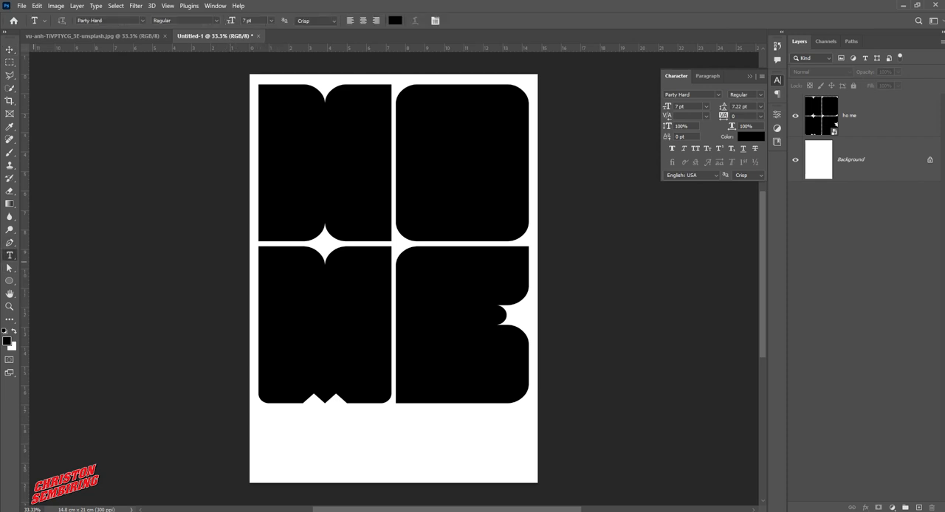
{"action": "left_click_drag", "start_coordinate": [25, 244], "coordinate": [257, 279]}
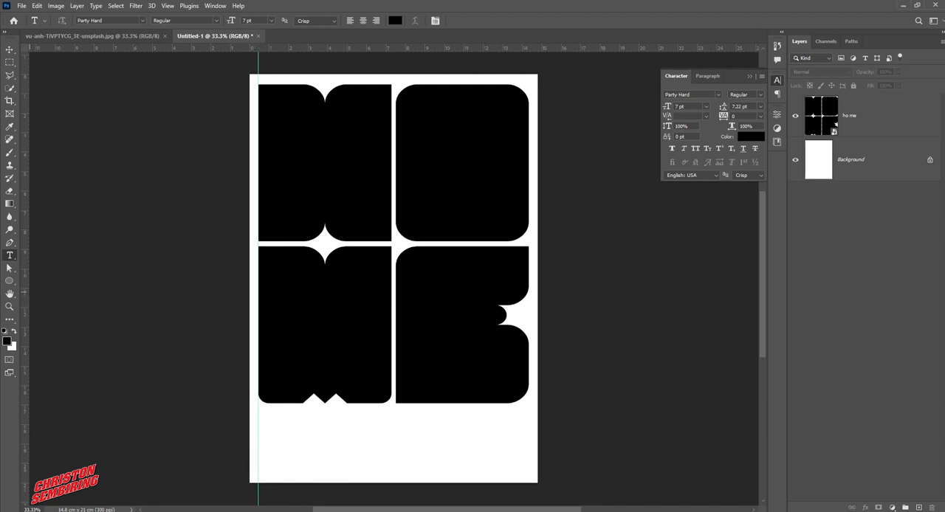
{"action": "left_click_drag", "start_coordinate": [25, 274], "coordinate": [529, 313]}
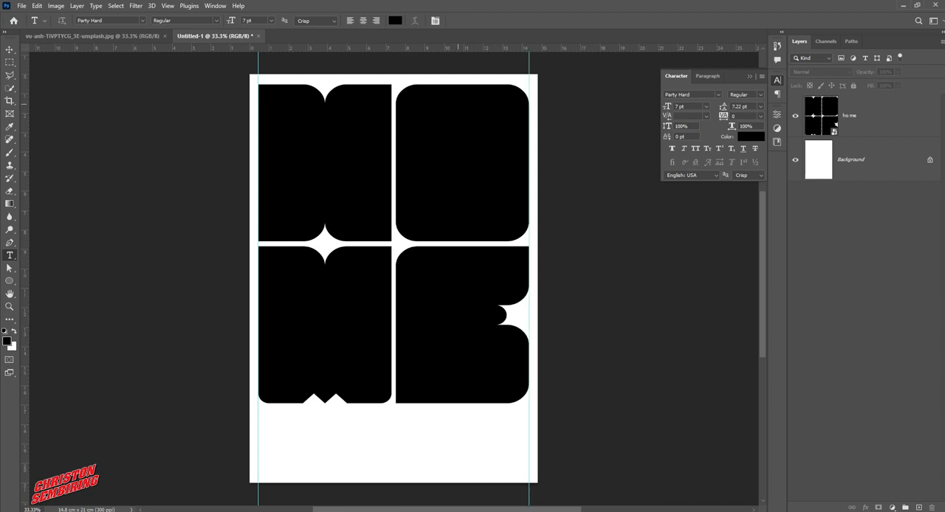
{"action": "left_click_drag", "start_coordinate": [476, 49], "coordinate": [476, 84]}
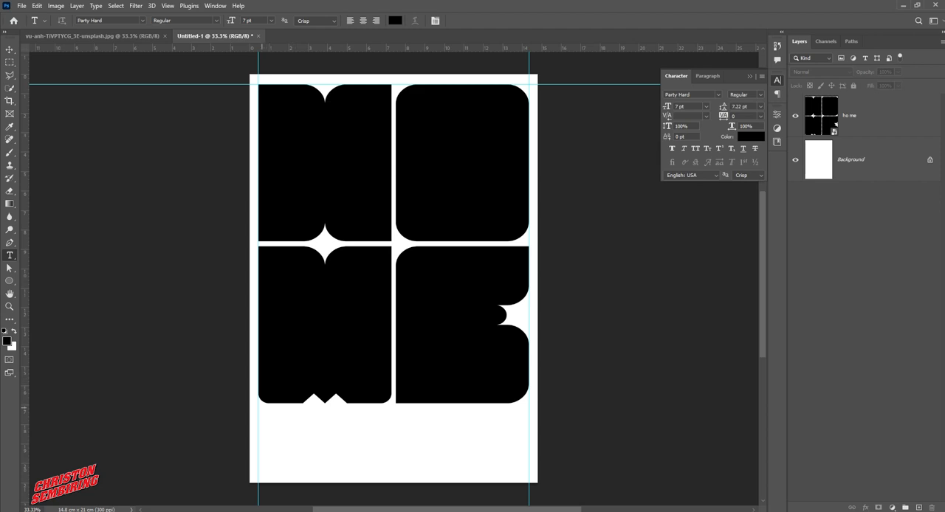
Draw a paragraph text box spanning the width below the letters and set its font to Myriad Pro
{"action": "left_click_drag", "start_coordinate": [259, 413], "coordinate": [528, 428]}
{"action": "left_click", "coordinate": [718, 95]}
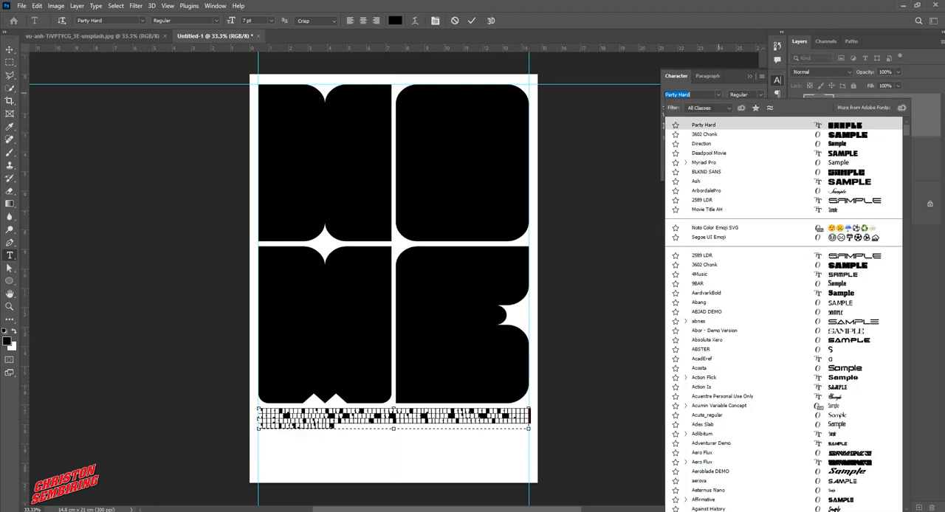
{"action": "key", "text": "Down"}
{"action": "key", "text": "Down"}
{"action": "key", "text": "Down"}
{"action": "key", "text": "Down"}
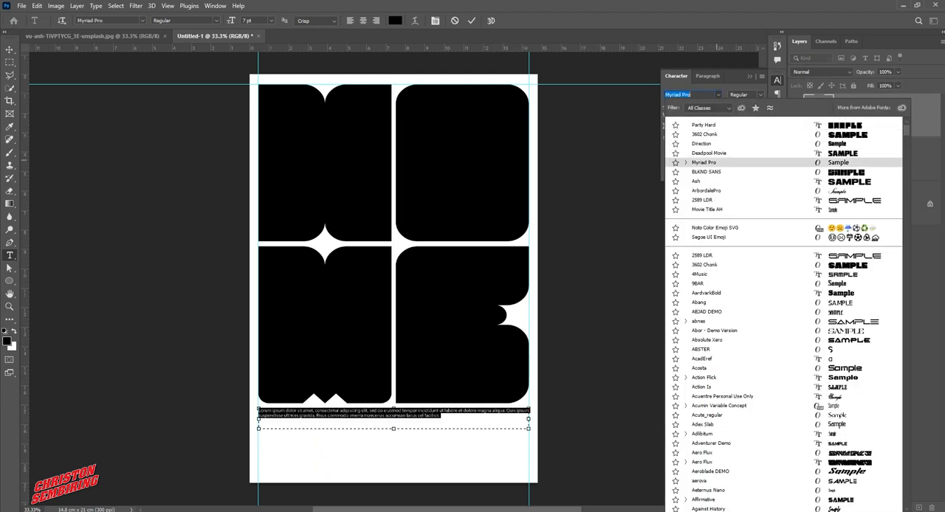
{"action": "key", "text": "Return"}
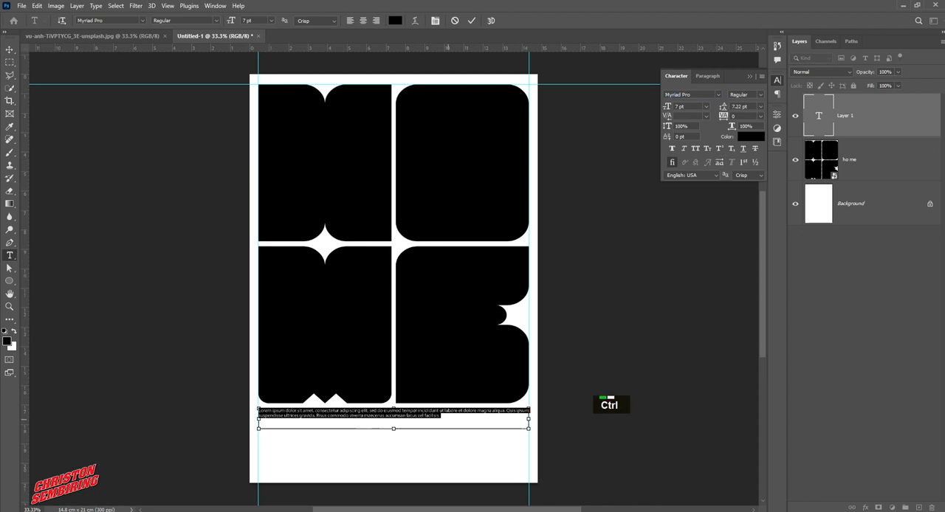
Paste the body text twice into the box, delete the surplus last line, and commit the text
{"action": "type", "text": "Lorem ipsum dolor sit amet, consectetur adipiscing elit, sed do eiusmod tempor incididunt ut labore et dolore magna aliqua. Quis ipsum suspendisse ultrices gravida. Risus commodo viverra maecenas accumsan lacus vel facilisis."}
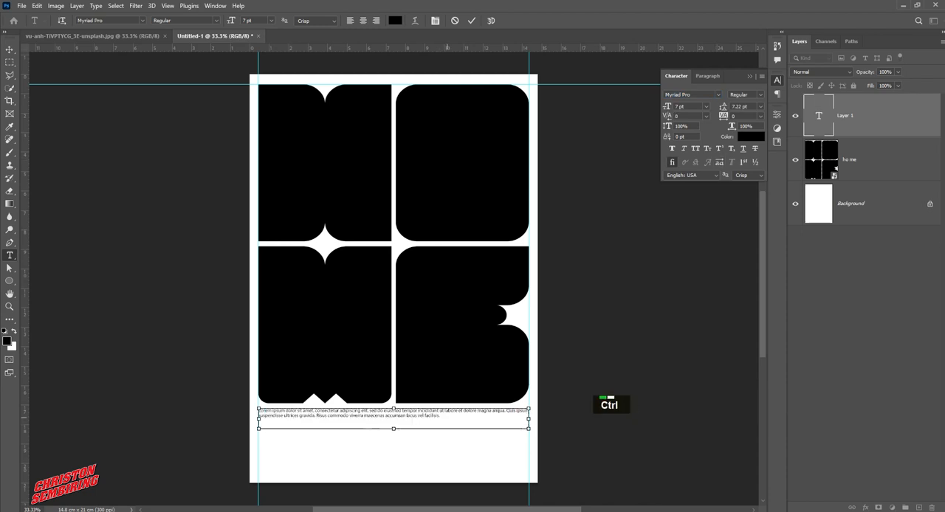
{"action": "type", "text": "Lorem ipsum dolor sit amet, consectetur adipiscing elit, sed do eiusmod tempor incididunt ut labore et dolore magna aliqua. Quis ipsum suspendisse ultrices gravida. Risus commodo viverra maecenas accumsan lacus vel facilisis."}
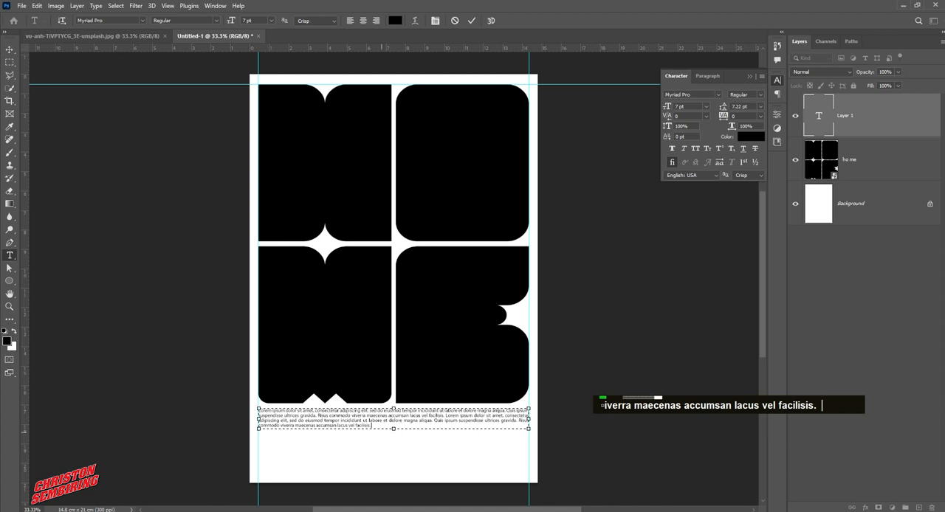
{"action": "left_click_drag", "start_coordinate": [377, 427], "coordinate": [259, 427]}
{"action": "key", "text": "BackSpace"}
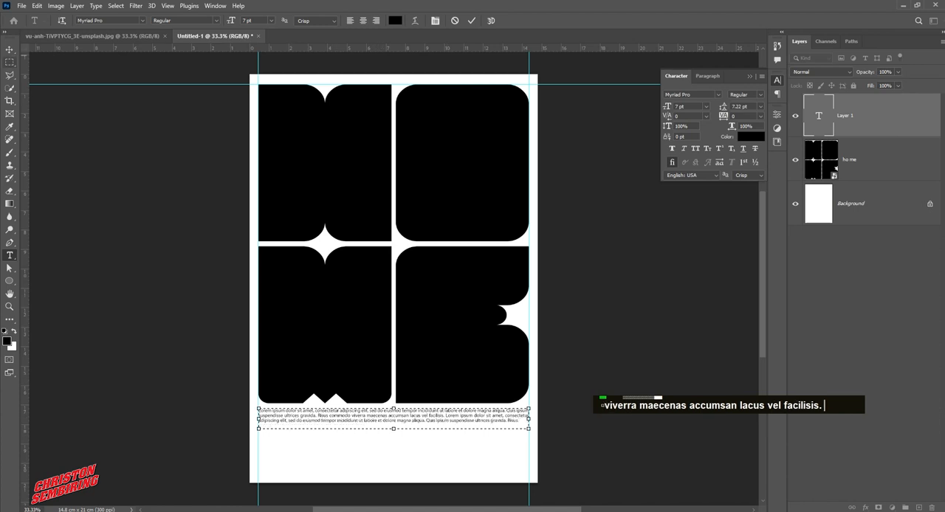
{"action": "left_click", "coordinate": [10, 49]}
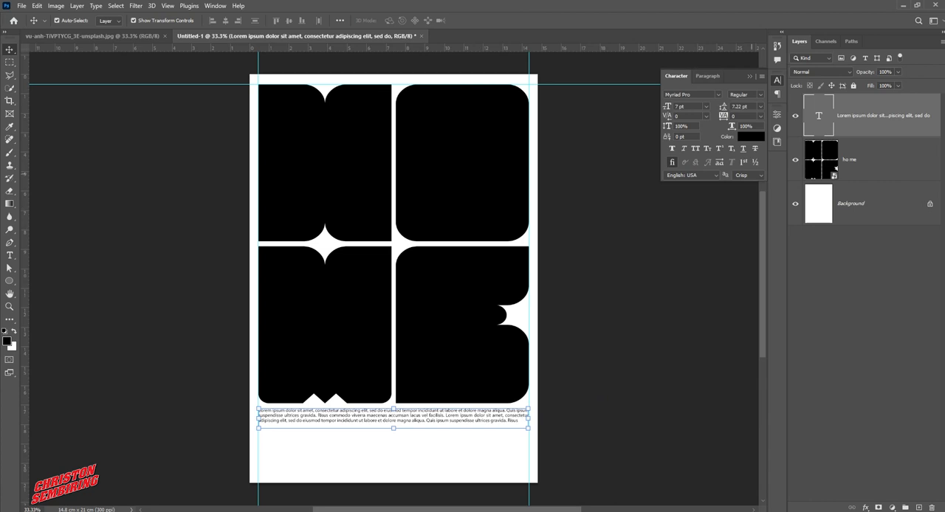
Set the body paragraph's font style to Bold
{"action": "left_click", "coordinate": [745, 95]}
{"action": "left_click", "coordinate": [738, 122]}
{"action": "left_click", "coordinate": [653, 346]}
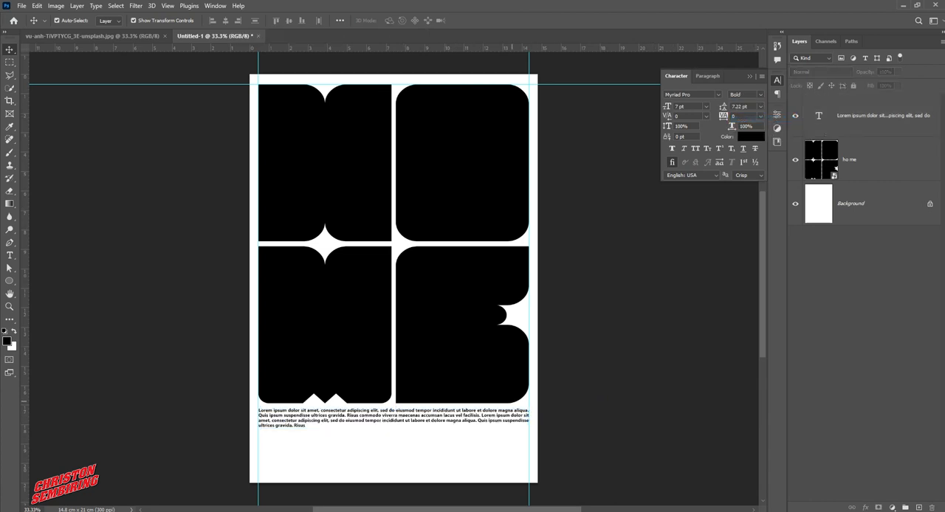
Draw a small paragraph text box below the body text at the left guide and set its leading to Auto
{"action": "left_click", "coordinate": [10, 256]}
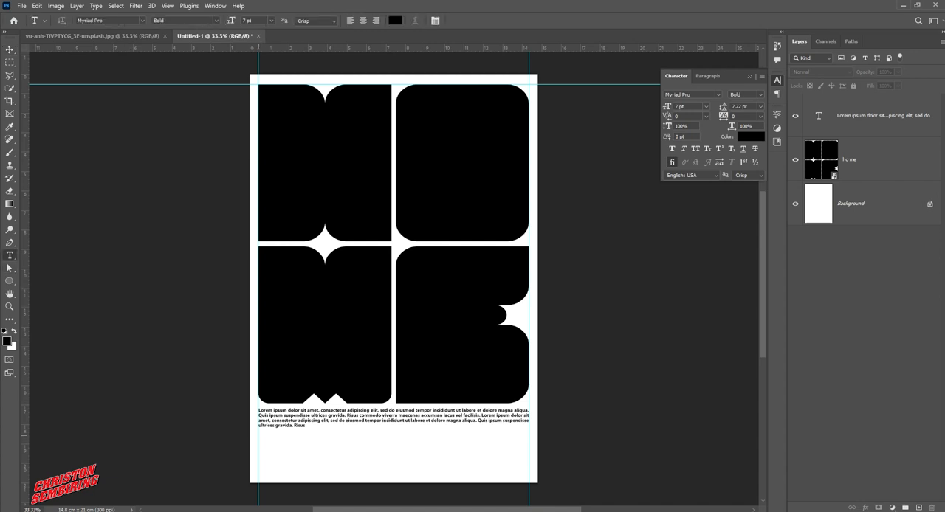
{"action": "left_click_drag", "start_coordinate": [258, 435], "coordinate": [341, 463]}
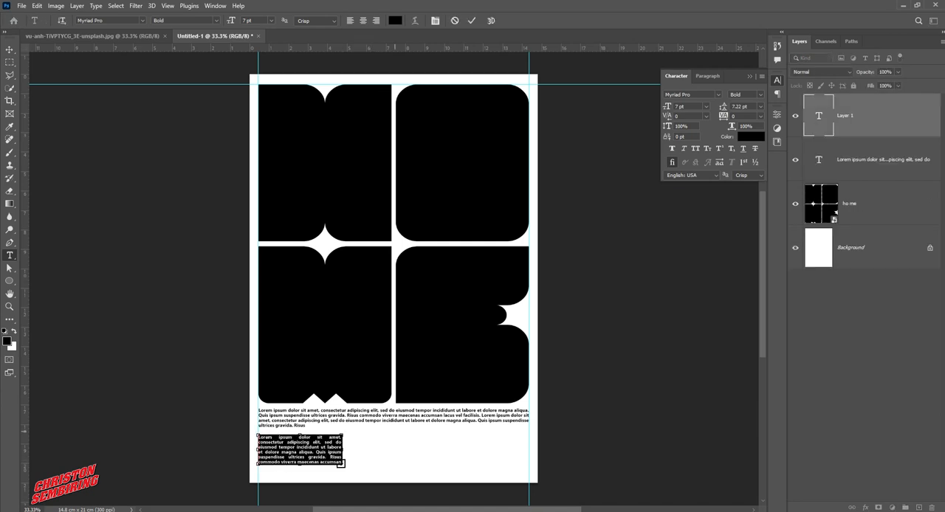
{"action": "left_click", "coordinate": [760, 106]}
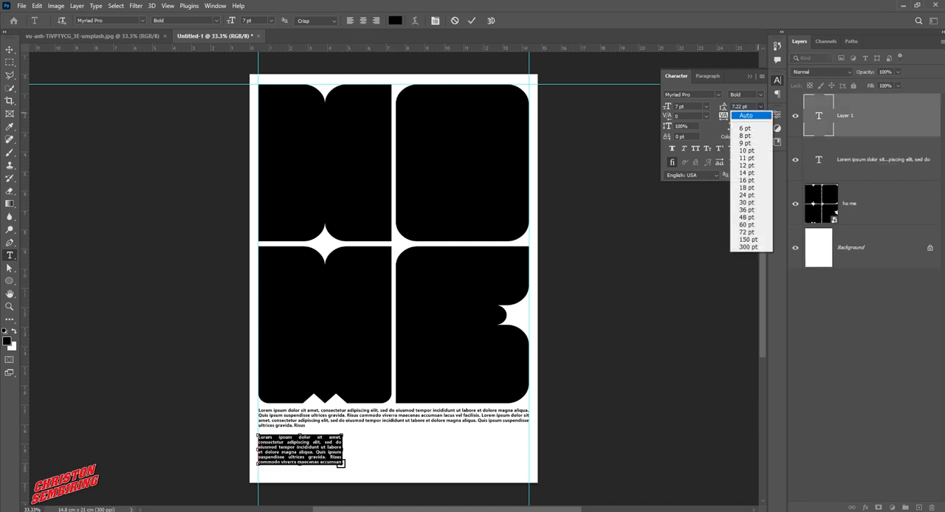
{"action": "double_click", "coordinate": [742, 116]}
Set the small text block to Regular style with a 6 pt font size
{"action": "left_click", "coordinate": [752, 95]}
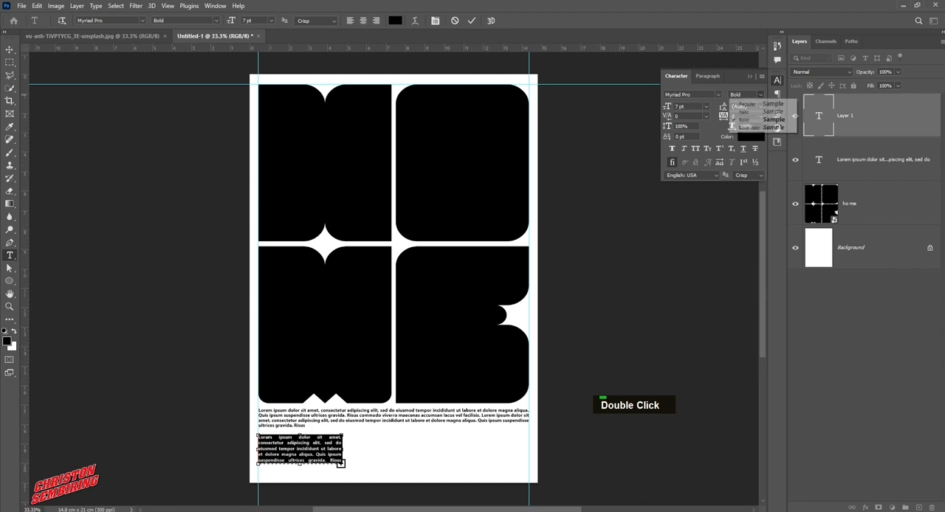
{"action": "left_click", "coordinate": [740, 104]}
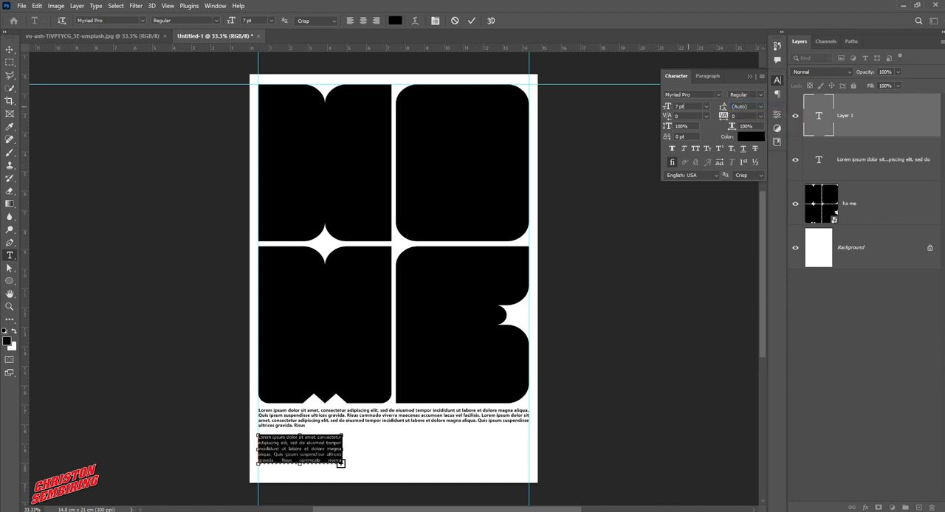
{"action": "type", "text": "5"}
{"action": "key", "text": "Return"}
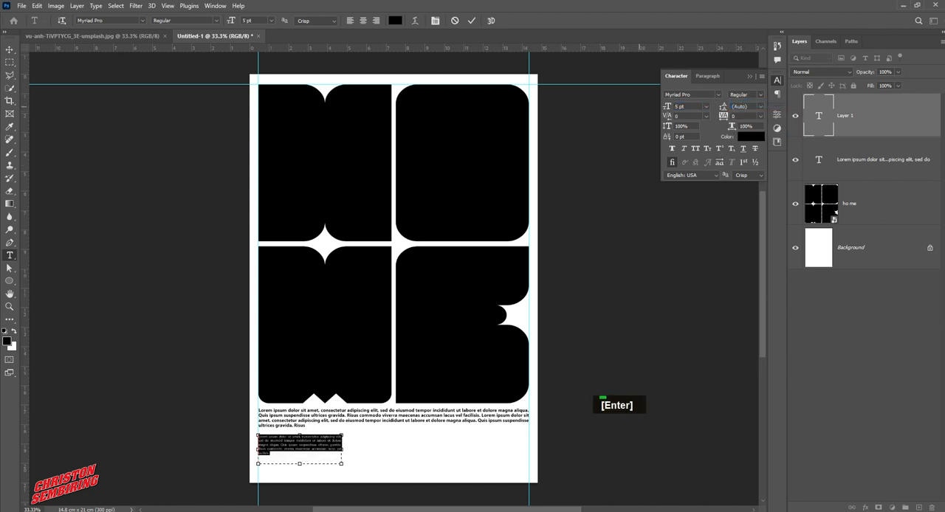
{"action": "type", "text": "6"}
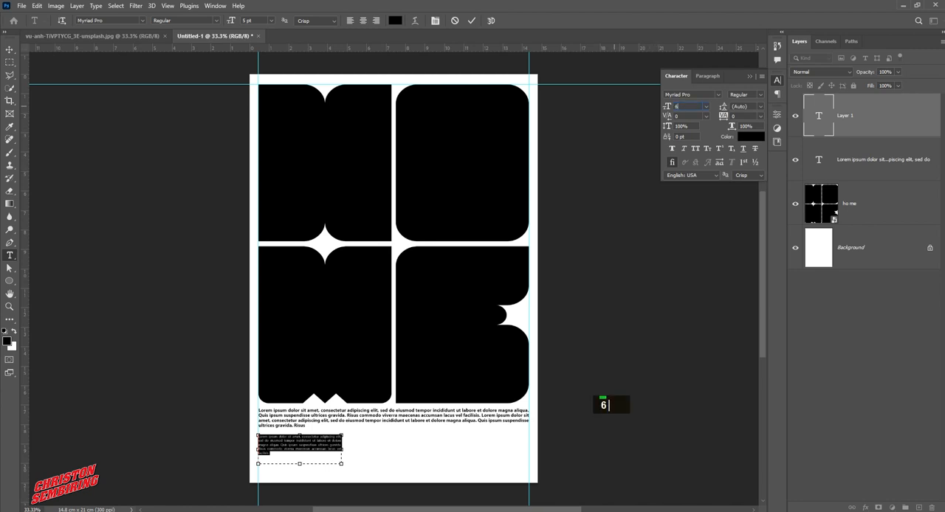
{"action": "key", "text": "Return"}
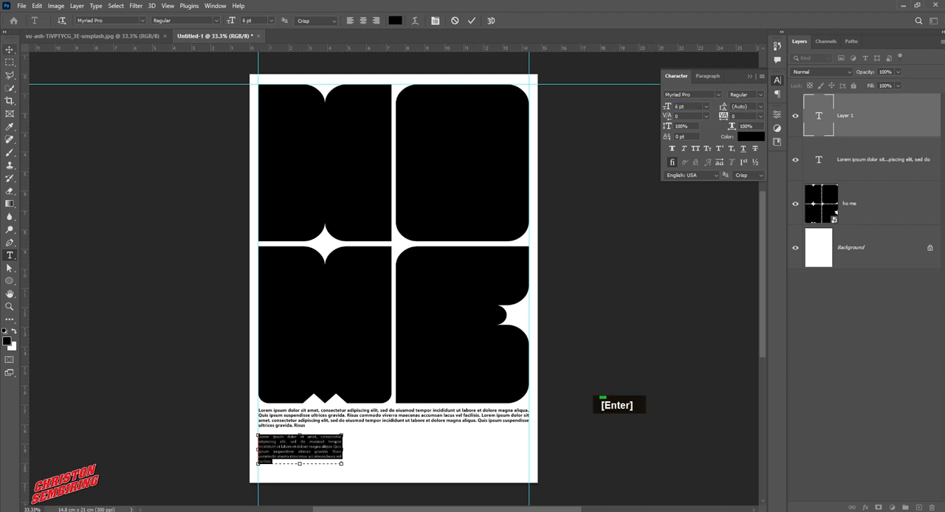
{"action": "left_click", "coordinate": [10, 49]}
{"action": "left_click", "coordinate": [380, 457]}
{"action": "left_click", "coordinate": [308, 456]}
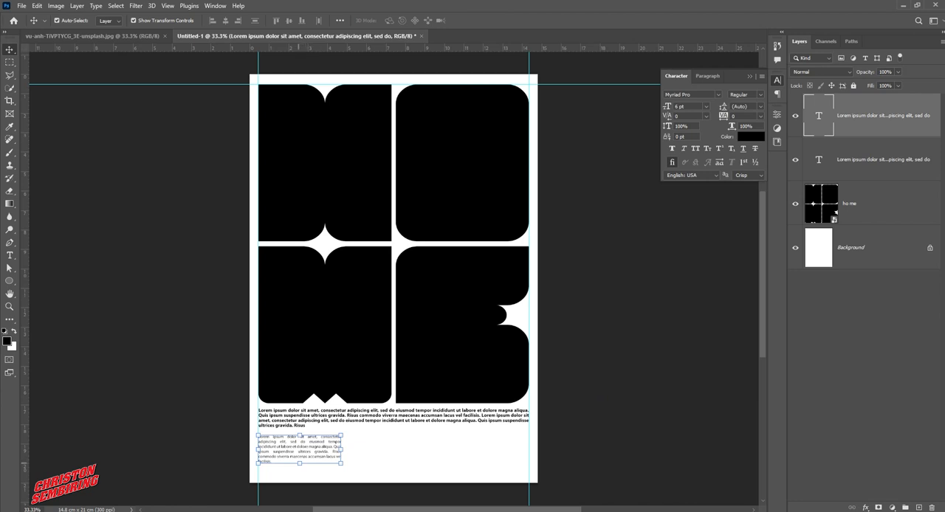
{"action": "left_click_drag", "start_coordinate": [299, 463], "coordinate": [300, 473]}
{"action": "key", "text": "ctrl+z"}
{"action": "double_click", "coordinate": [330, 456]}
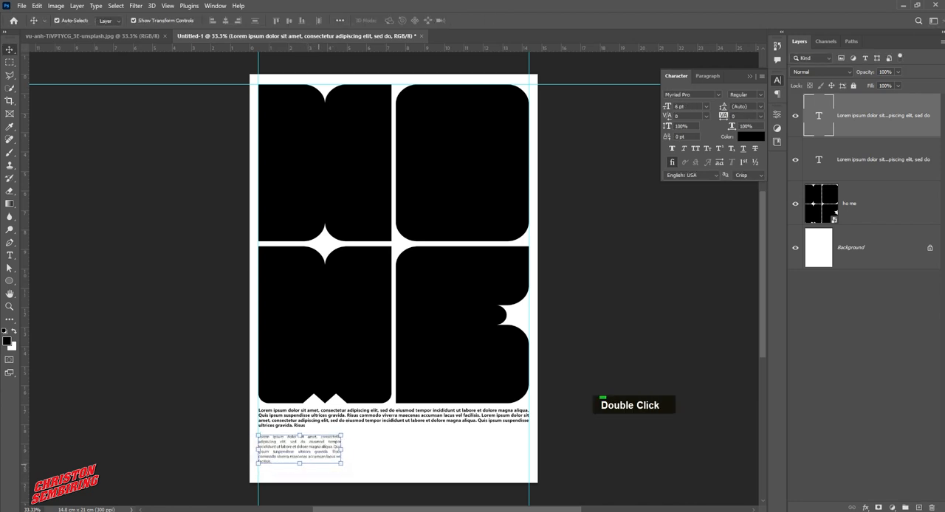
{"action": "left_click", "coordinate": [10, 256]}
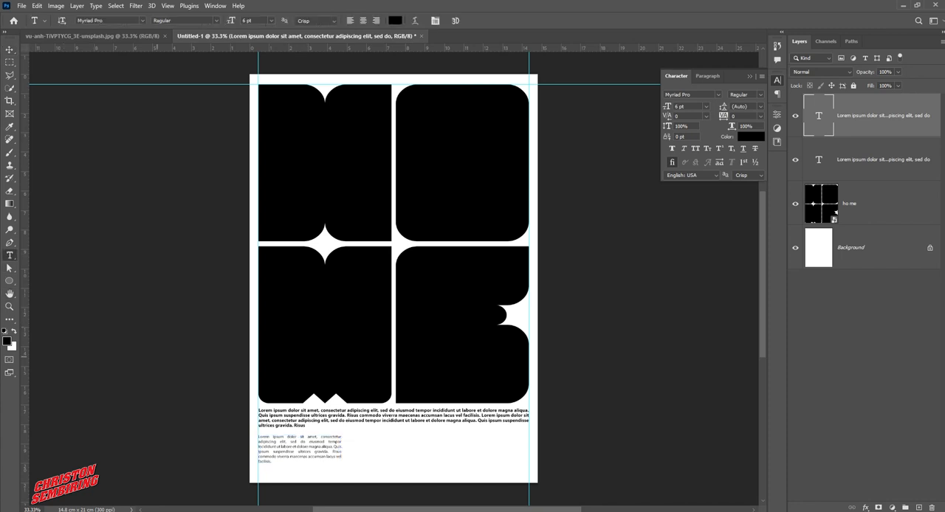
{"action": "left_click", "coordinate": [10, 49]}
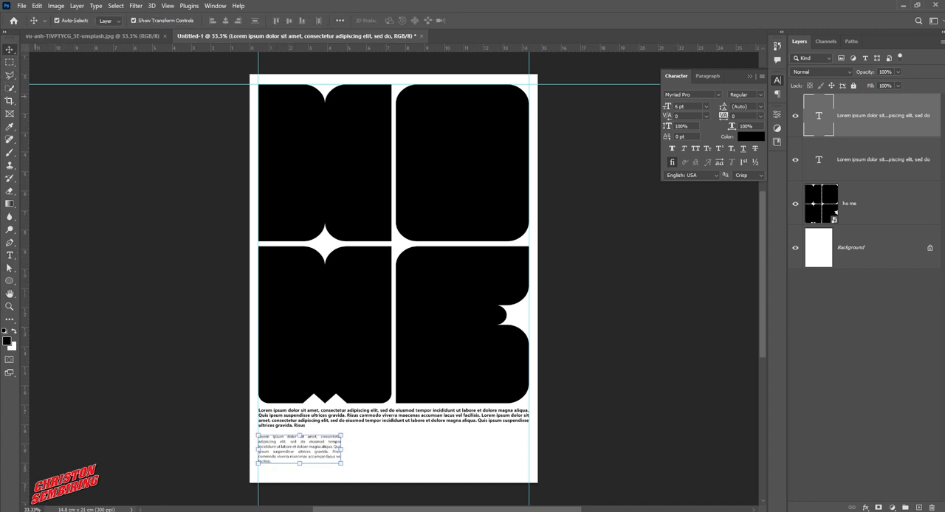
Duplicate the small text block and move the copy horizontally to the page's right guide
{"action": "double_click", "coordinate": [204, 349]}
{"action": "left_click", "coordinate": [295, 448]}
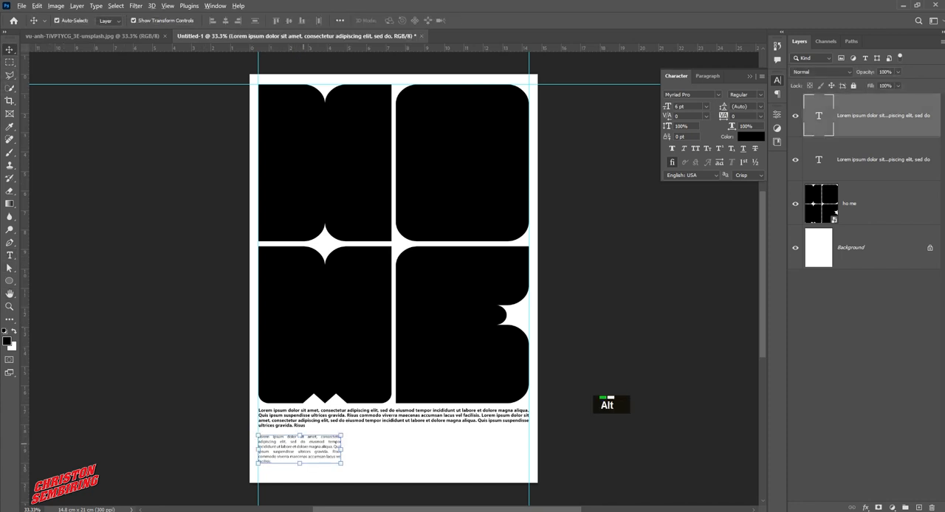
{"action": "left_click_drag", "start_coordinate": [304, 456], "coordinate": [491, 457]}
{"action": "left_click", "coordinate": [322, 451]}
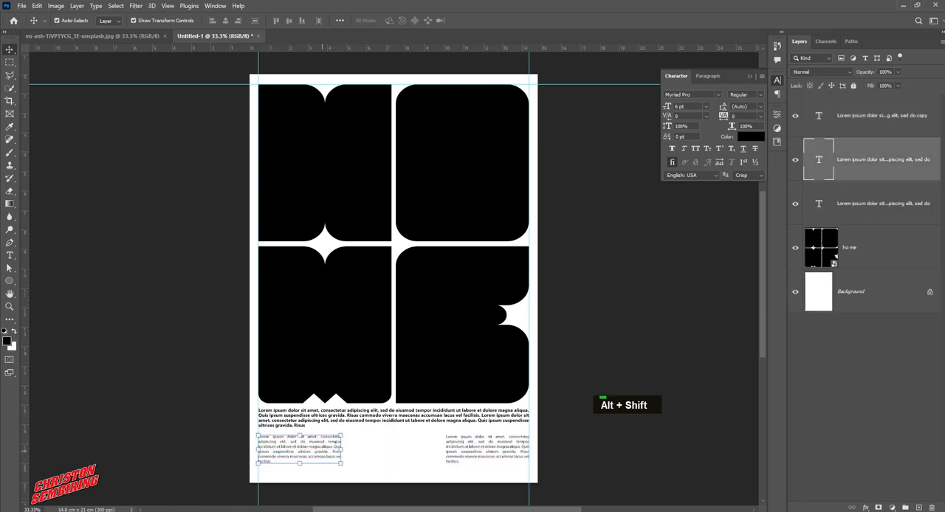
Duplicate the small text block and move the copy horizontally into the middle column between the other two blocks
{"action": "left_click_drag", "start_coordinate": [316, 449], "coordinate": [410, 447]}
{"action": "left_click", "coordinate": [311, 449]}
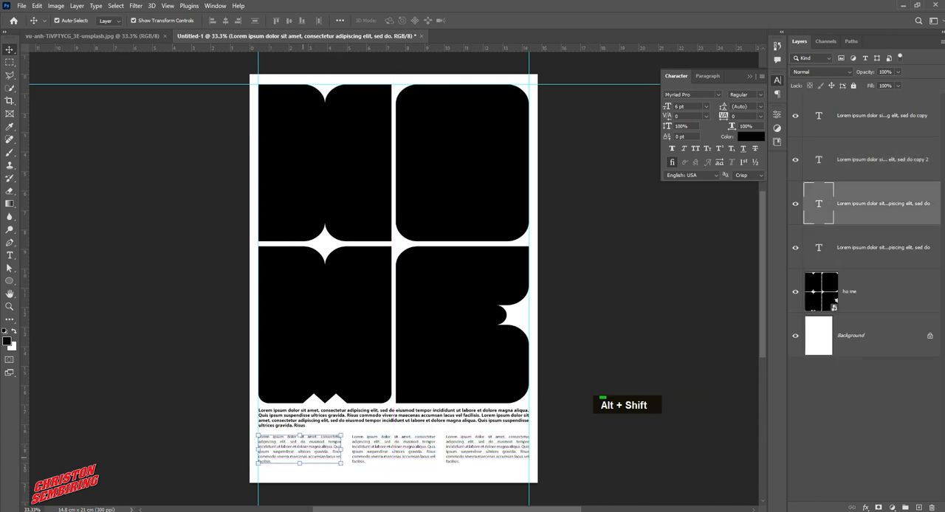
Lengthen the left small text block by copying a few of its lines and pasting them at its end
{"action": "left_click", "coordinate": [10, 254]}
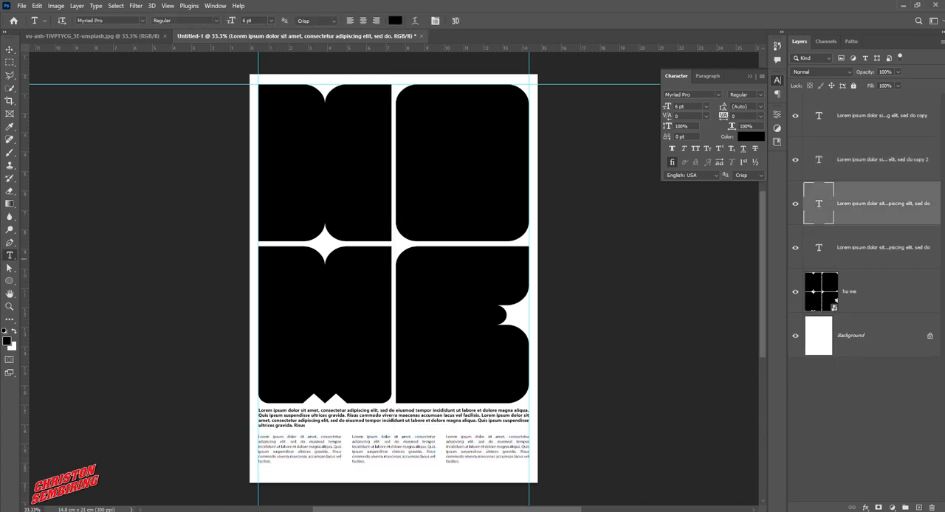
{"action": "left_click", "coordinate": [293, 457]}
{"action": "left_click_drag", "start_coordinate": [300, 463], "coordinate": [300, 472]}
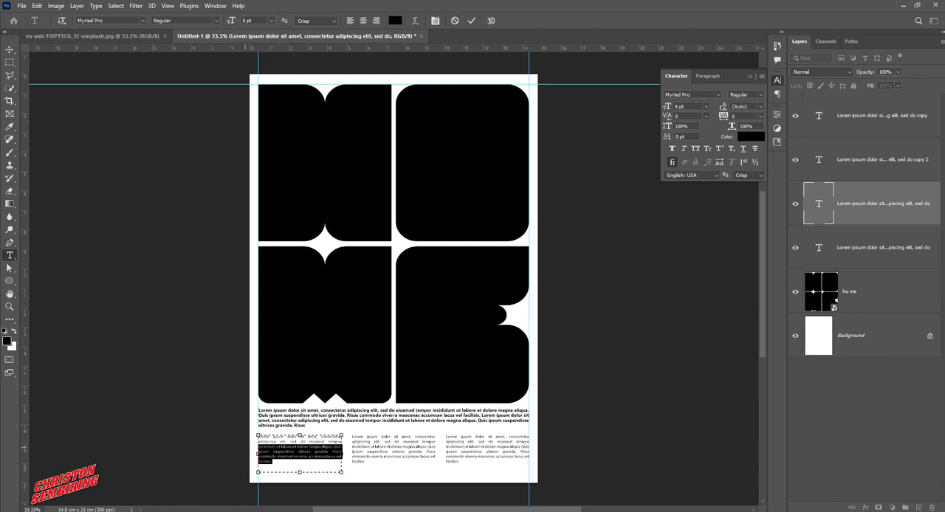
{"action": "key", "text": "ctrl+c"}
{"action": "left_click", "coordinate": [283, 462]}
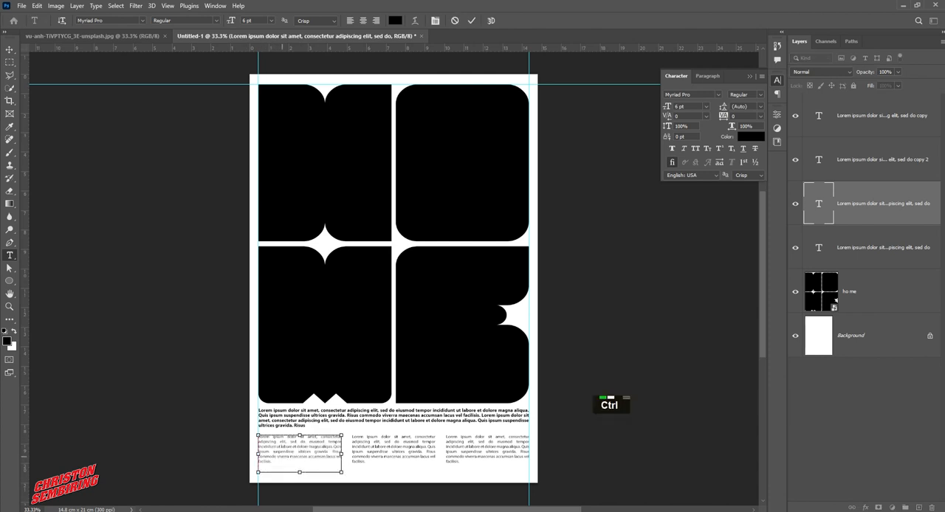
{"action": "key", "text": "ctrl+v"}
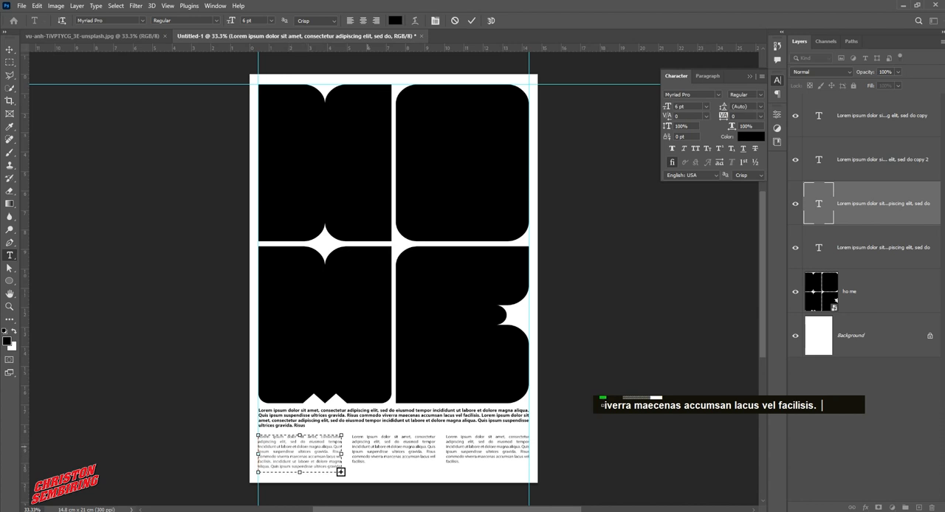
Delete the last lines of text in the middle text block
{"action": "left_click", "coordinate": [370, 449]}
{"action": "left_click", "coordinate": [375, 452]}
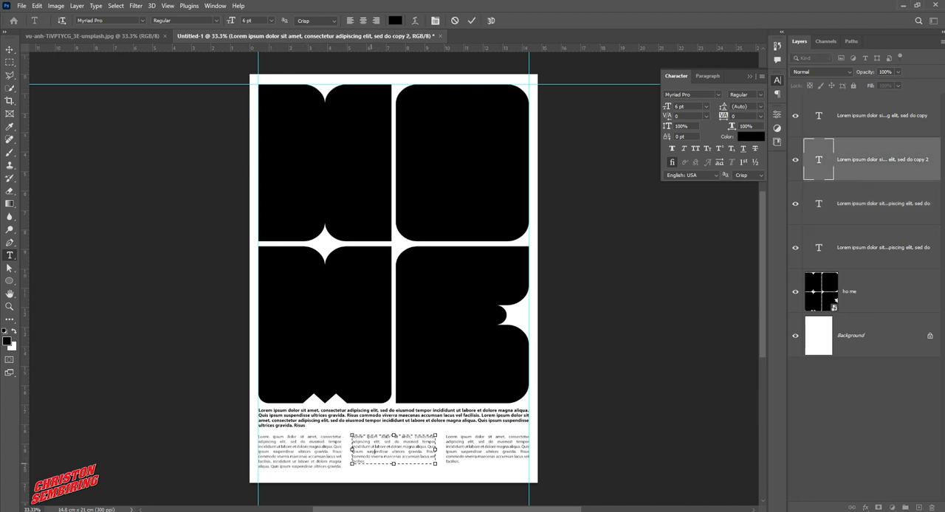
{"action": "left_click_drag", "start_coordinate": [394, 464], "coordinate": [341, 458]}
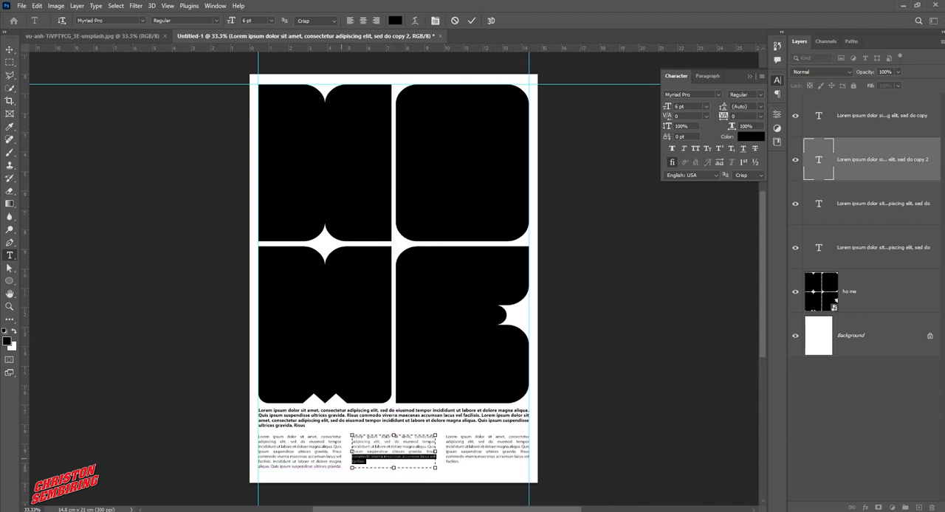
{"action": "key", "text": "BackSpace"}
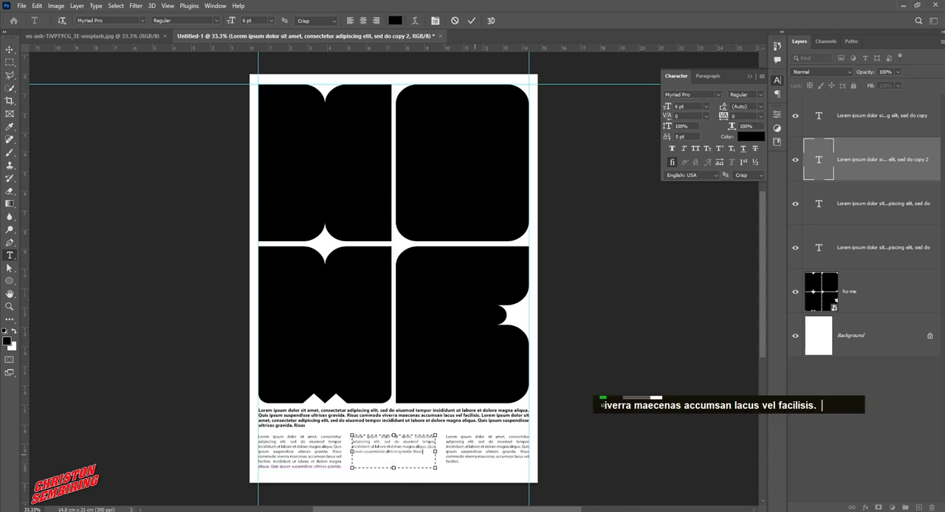
Delete the closing lines of text in the right text block
{"action": "left_click", "coordinate": [462, 462]}
{"action": "left_click", "coordinate": [460, 463]}
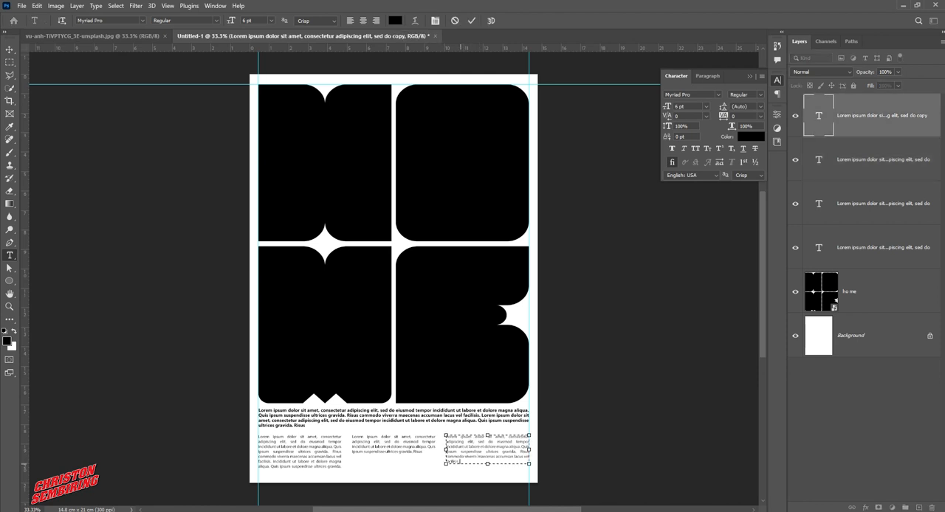
{"action": "left_click_drag", "start_coordinate": [461, 463], "coordinate": [445, 451]}
{"action": "key", "text": "BackSpace"}
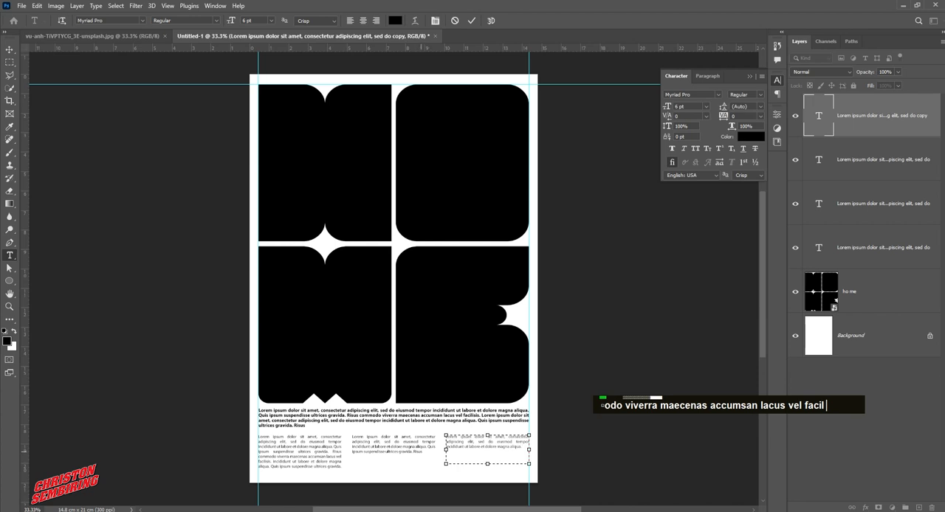
Copy a line within the middle text block, paste it at the block's end, and commit the text edit
{"action": "left_click", "coordinate": [421, 451]}
{"action": "left_click", "coordinate": [416, 454]}
{"action": "left_click_drag", "start_coordinate": [424, 452], "coordinate": [350, 451]}
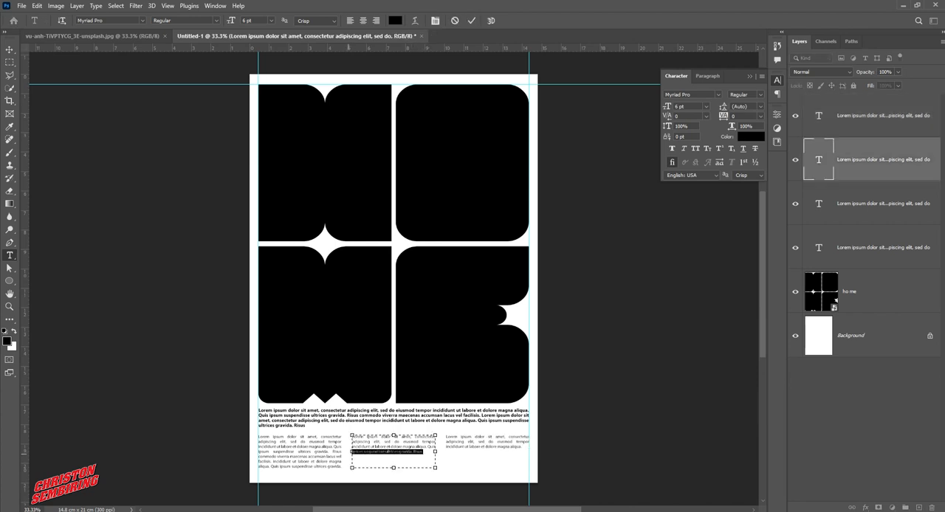
{"action": "key", "text": "ctrl+c"}
{"action": "left_click", "coordinate": [428, 452]}
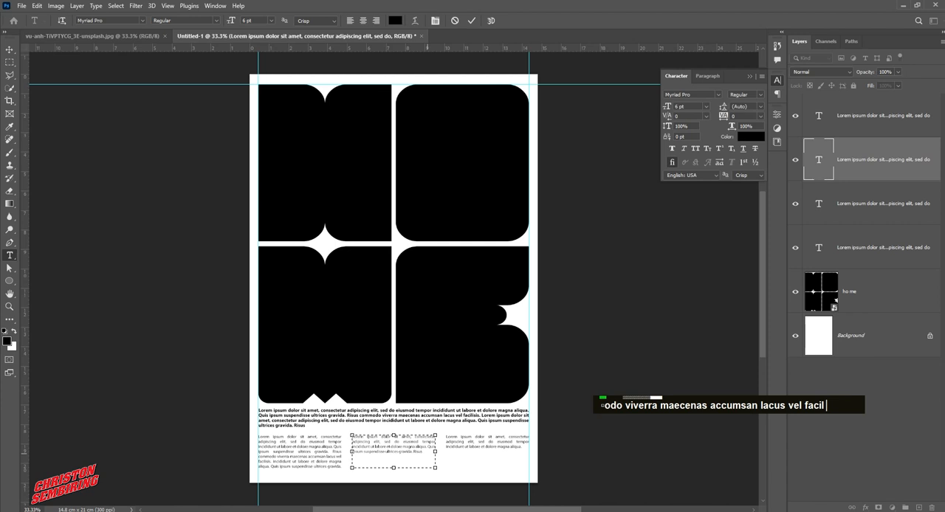
{"action": "key", "text": "ctrl+v"}
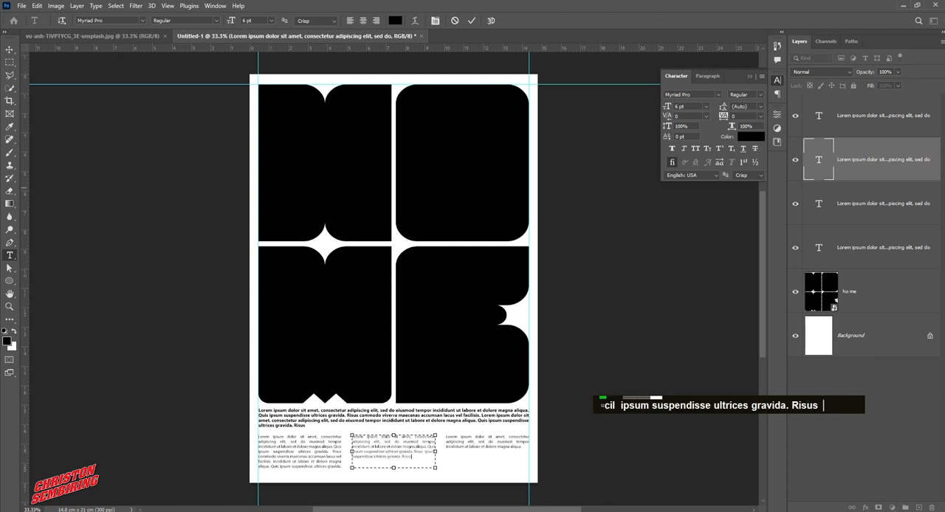
{"action": "double_click", "coordinate": [10, 48]}
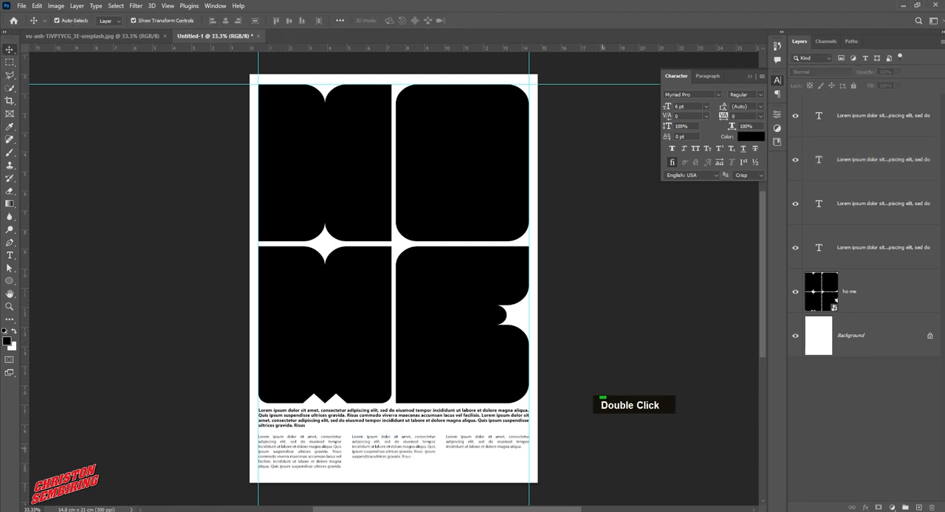
Select all three small text columns and nudge them down slightly together
{"action": "left_click", "coordinate": [502, 445]}
{"action": "left_click", "coordinate": [338, 442]}
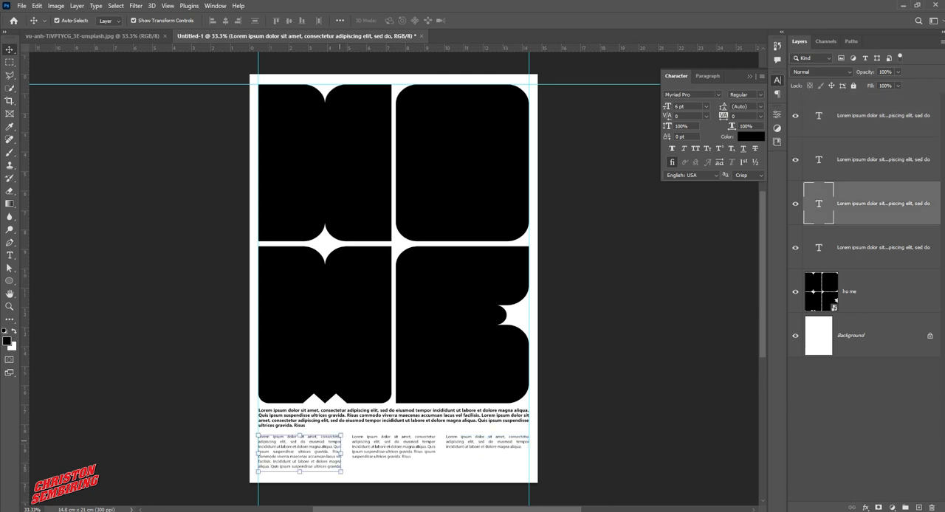
{"action": "left_click", "coordinate": [597, 429]}
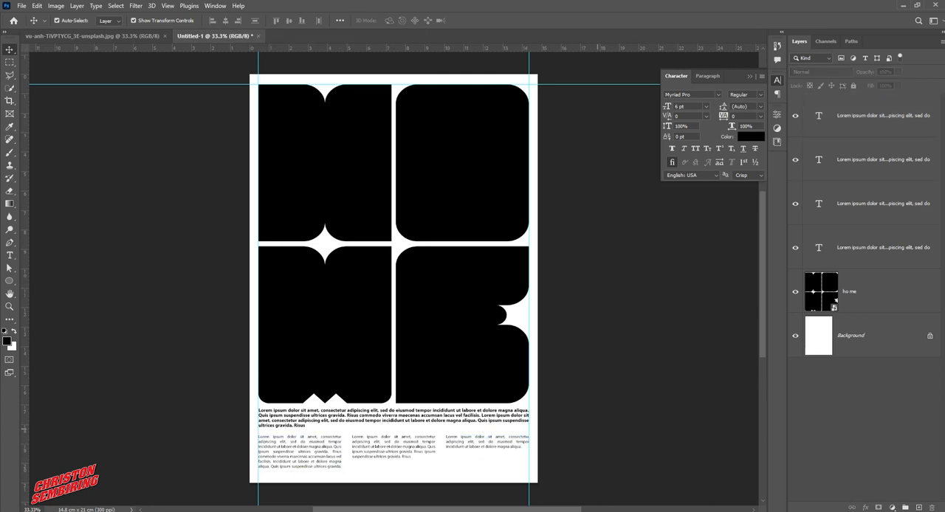
{"action": "left_click", "coordinate": [332, 444]}
{"action": "left_click", "coordinate": [402, 446], "text": "shift"}
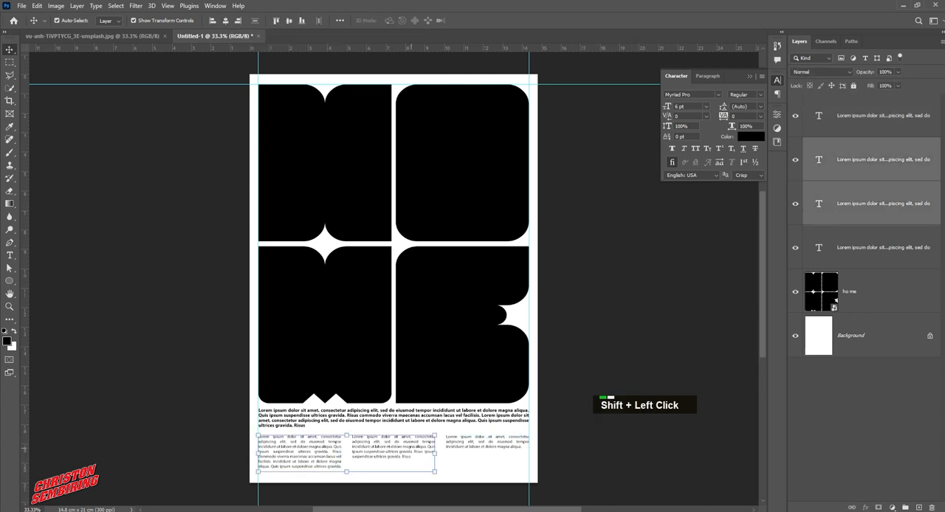
{"action": "left_click", "coordinate": [509, 447], "text": "shift"}
{"action": "key", "text": "Down"}
{"action": "key", "text": "Down"}
{"action": "key", "text": "Down"}
{"action": "key", "text": "Down"}
{"action": "key", "text": "Down"}
{"action": "key", "text": "Down"}
{"action": "key", "text": "Down"}
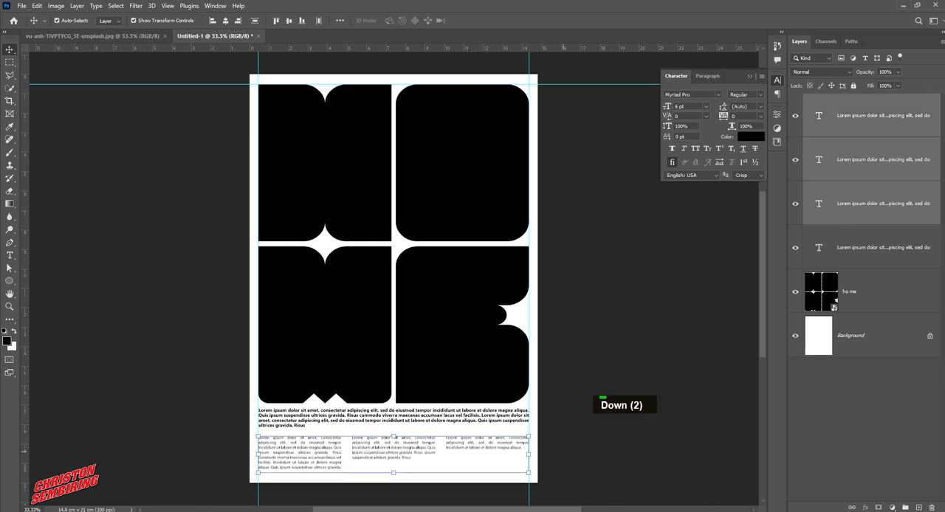
{"action": "key", "text": "Down"}
{"action": "key", "text": "Up"}
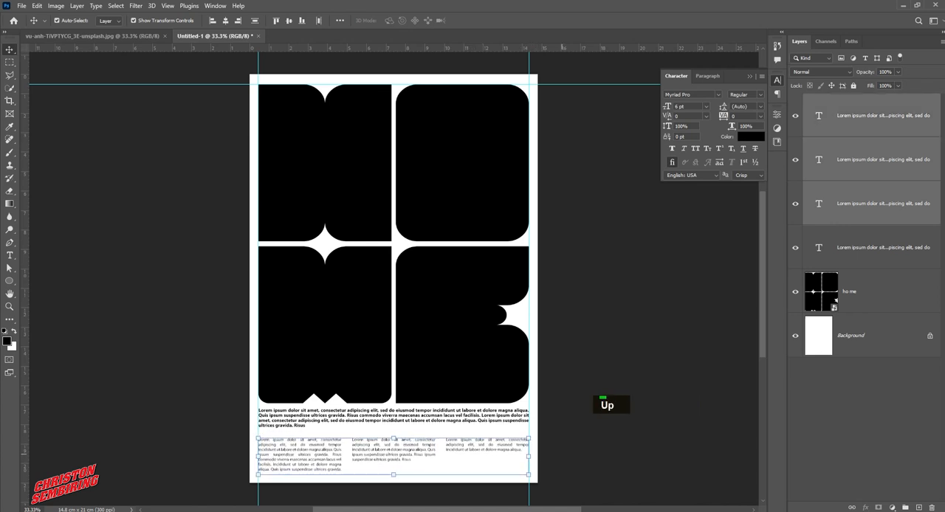
{"action": "key", "text": "Down"}
{"action": "key", "text": "Down"}
{"action": "key", "text": "Down"}
Nudge the bold body paragraph down one step
{"action": "key", "text": "Down"}
{"action": "key", "text": "Up"}
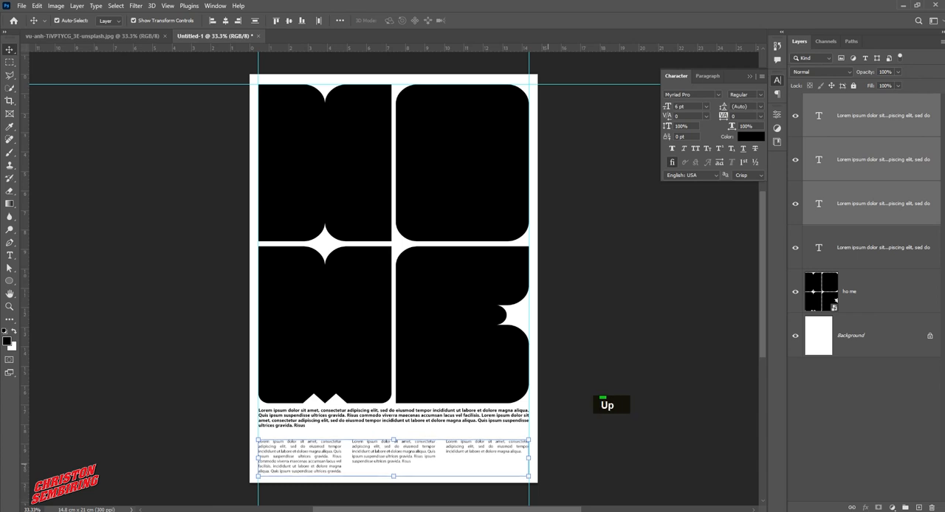
{"action": "left_click", "coordinate": [548, 464]}
{"action": "left_click", "coordinate": [509, 421]}
{"action": "key", "text": "Down"}
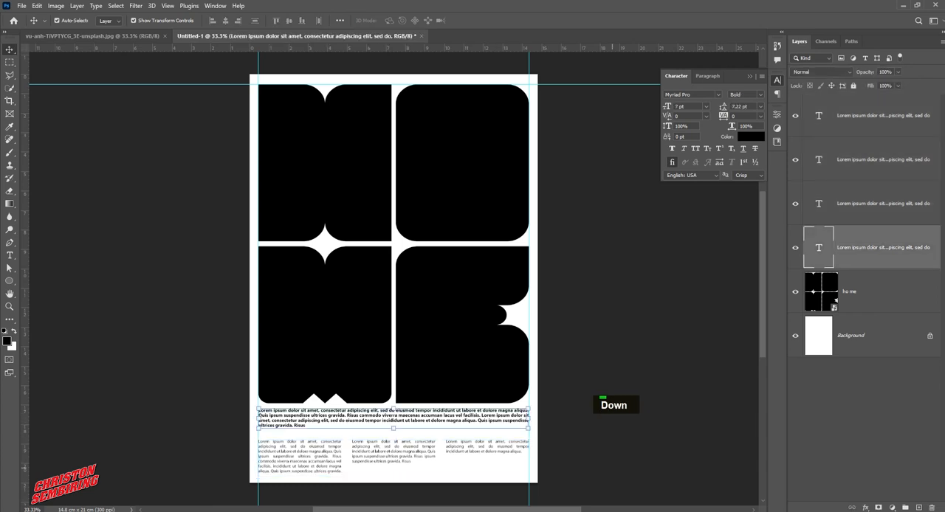
{"action": "key", "text": "Up"}
{"action": "key", "text": "Up"}
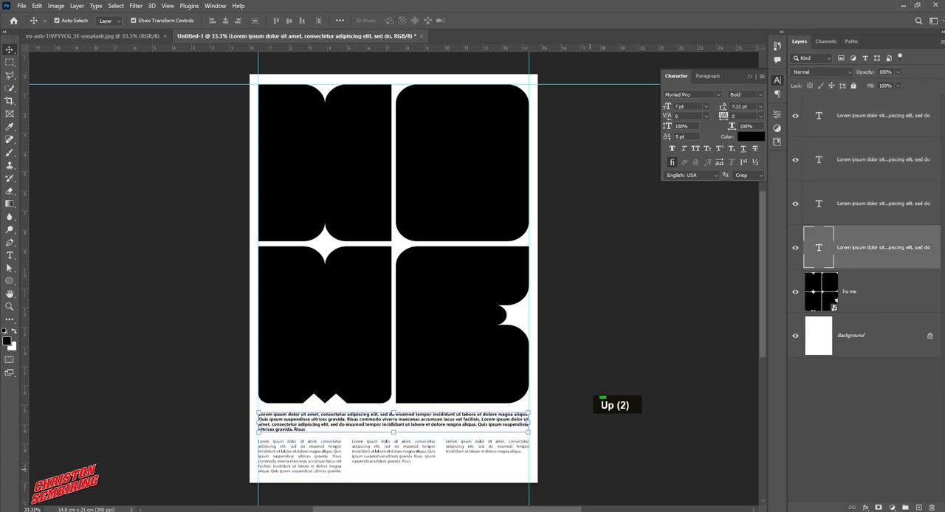
{"action": "key", "text": "Down"}
{"action": "key", "text": "Down"}
Select the three small text columns and nudge them down another two steps
{"action": "left_click", "coordinate": [331, 460]}
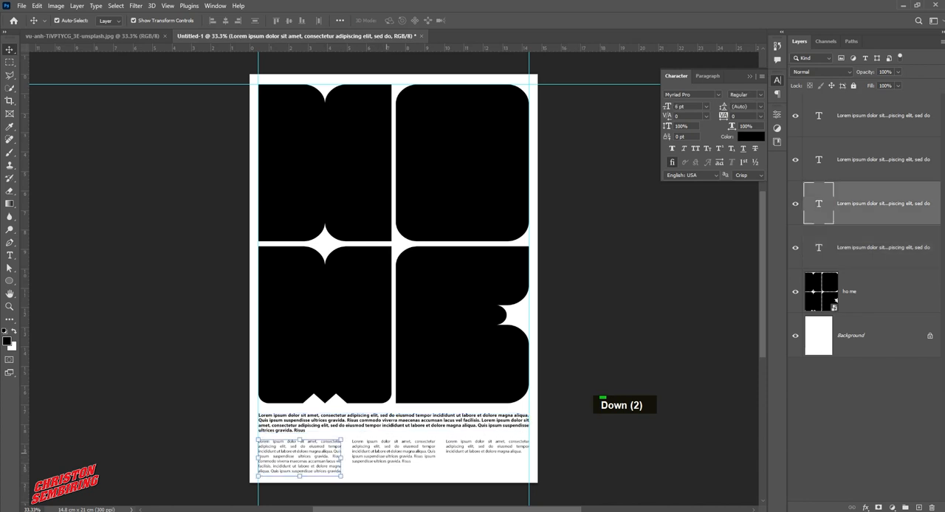
{"action": "left_click", "coordinate": [390, 452], "text": "shift"}
{"action": "left_click", "coordinate": [484, 448], "text": "shift"}
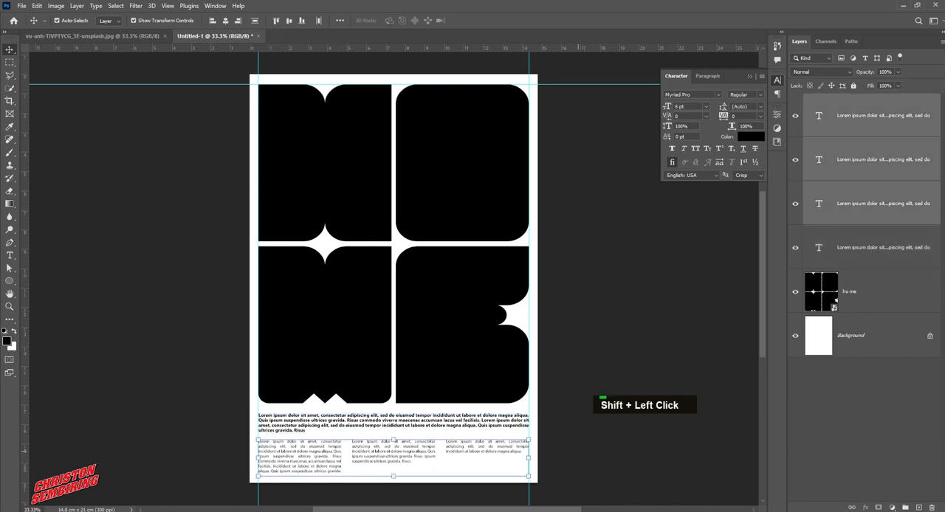
{"action": "key", "text": "Down"}
{"action": "key", "text": "Down"}
{"action": "key", "text": "Down"}
{"action": "key", "text": "Up"}
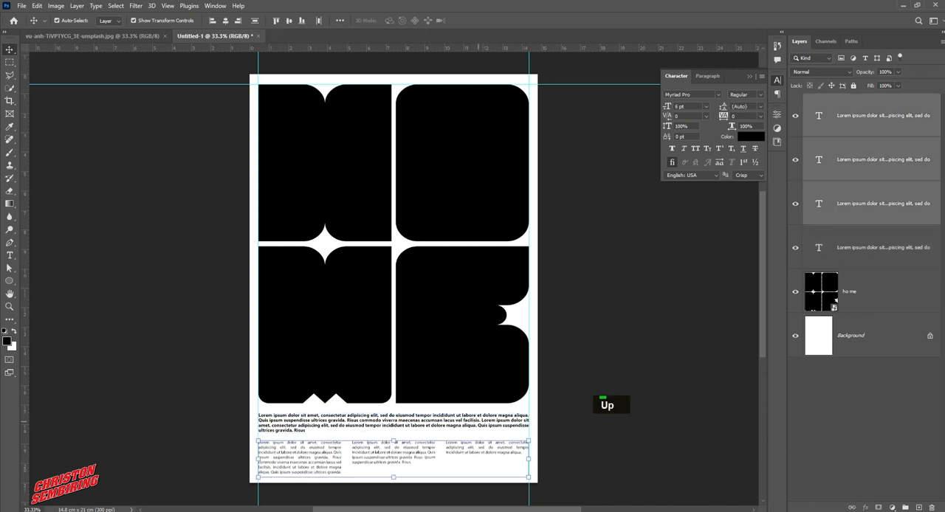
{"action": "left_click", "coordinate": [479, 421]}
{"action": "key", "text": "Down"}
{"action": "key", "text": "Down"}
{"action": "key", "text": "Up"}
{"action": "key", "text": "Up"}
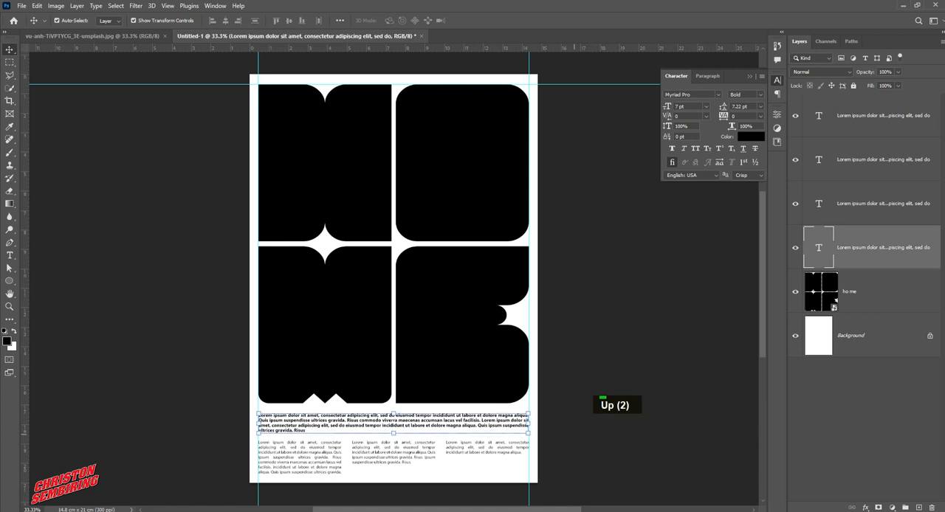
{"action": "left_click", "coordinate": [574, 434]}
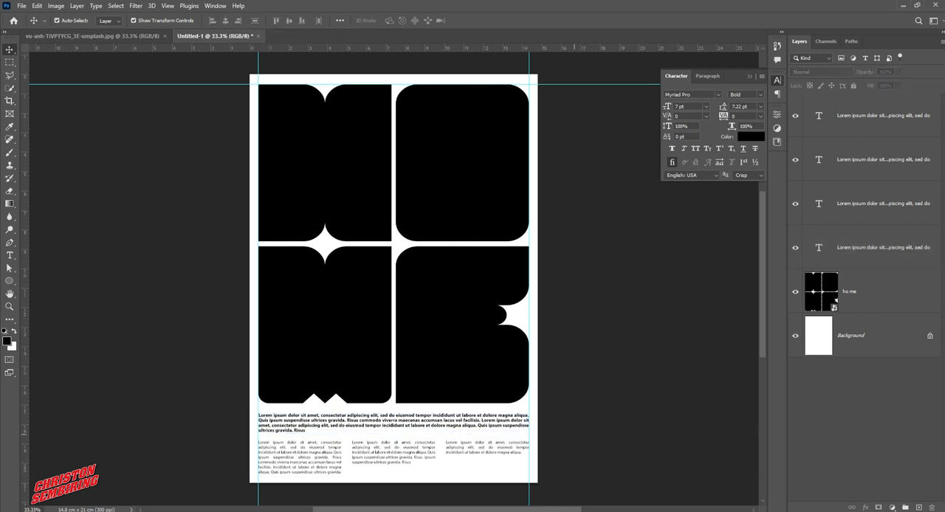
{"action": "left_click", "coordinate": [849, 247]}
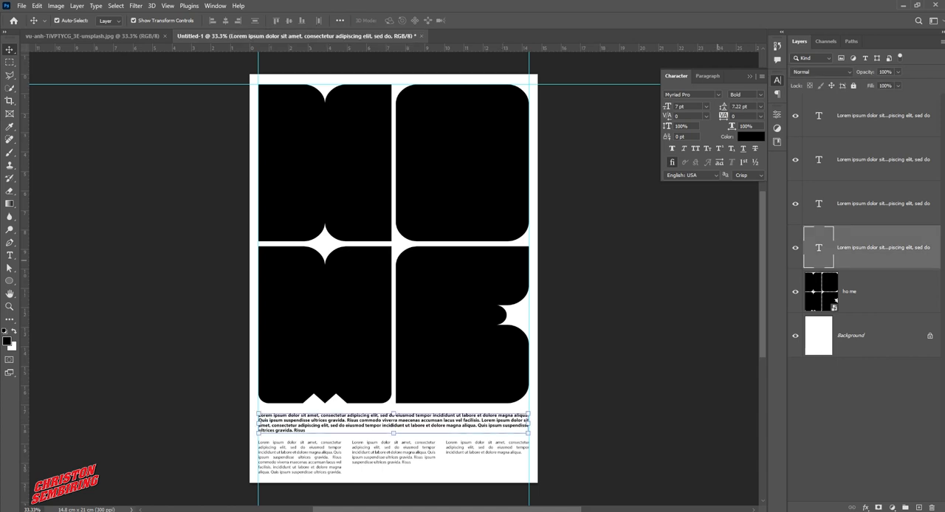
{"action": "left_click", "coordinate": [746, 94]}
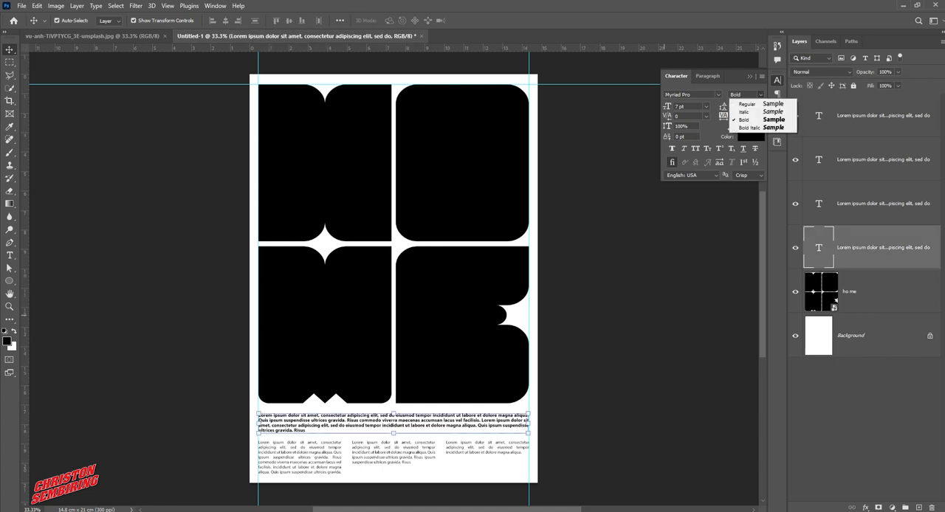
{"action": "left_click", "coordinate": [759, 95]}
{"action": "left_click", "coordinate": [129, 326]}
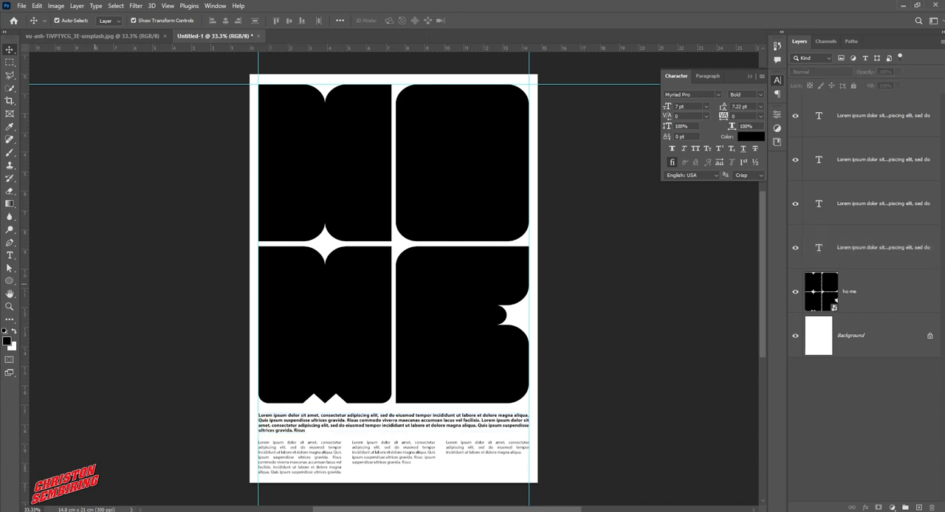
Drag the house photo from its own document into the poster and position it over the page
{"action": "left_click_drag", "start_coordinate": [133, 36], "coordinate": [163, 103]}
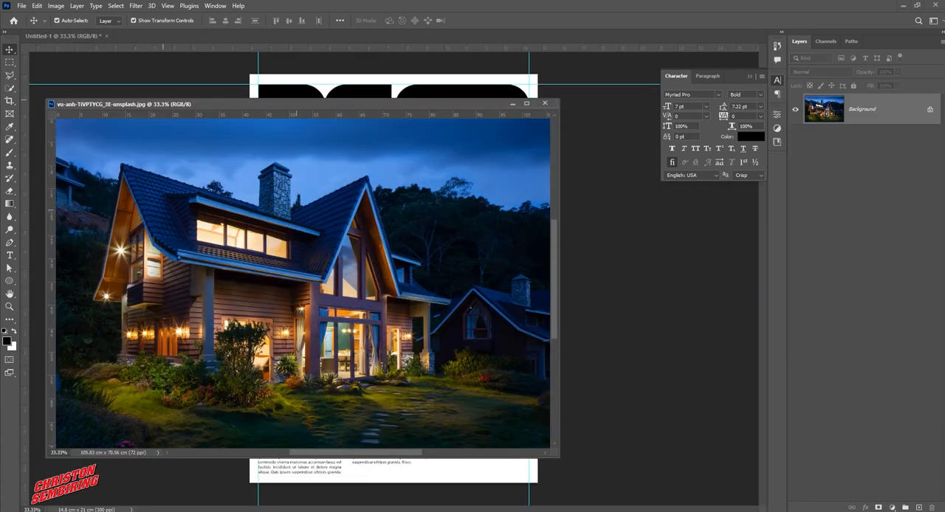
{"action": "scroll", "coordinate": [402, 296], "scroll_direction": "up", "scroll_amount": 1}
{"action": "left_click_drag", "start_coordinate": [402, 230], "coordinate": [528, 81]}
{"action": "left_click", "coordinate": [545, 103]}
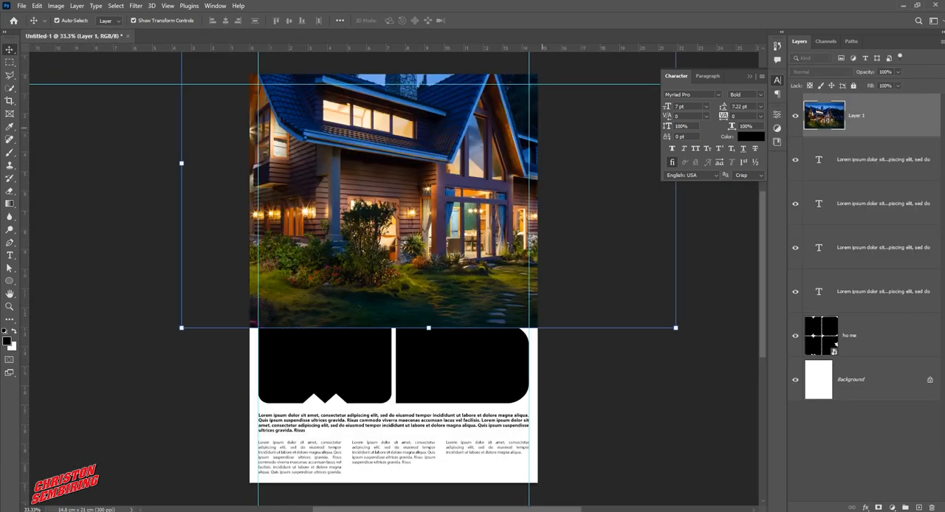
{"action": "left_click_drag", "start_coordinate": [479, 184], "coordinate": [429, 301]}
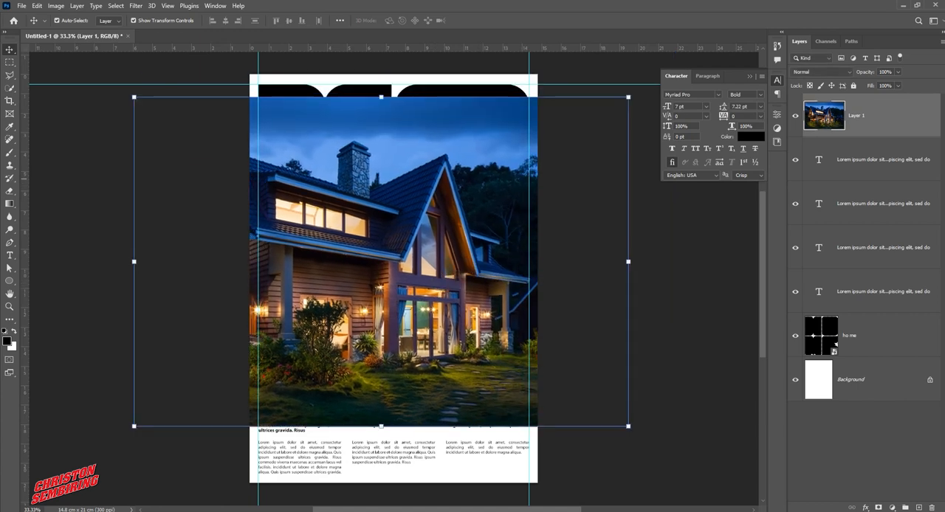
Move the house photo layer directly above the HOME letters layer and clip it to the letters with a clipping mask
{"action": "left_click_drag", "start_coordinate": [855, 336], "coordinate": [855, 136]}
{"action": "right_click", "coordinate": [855, 114]}
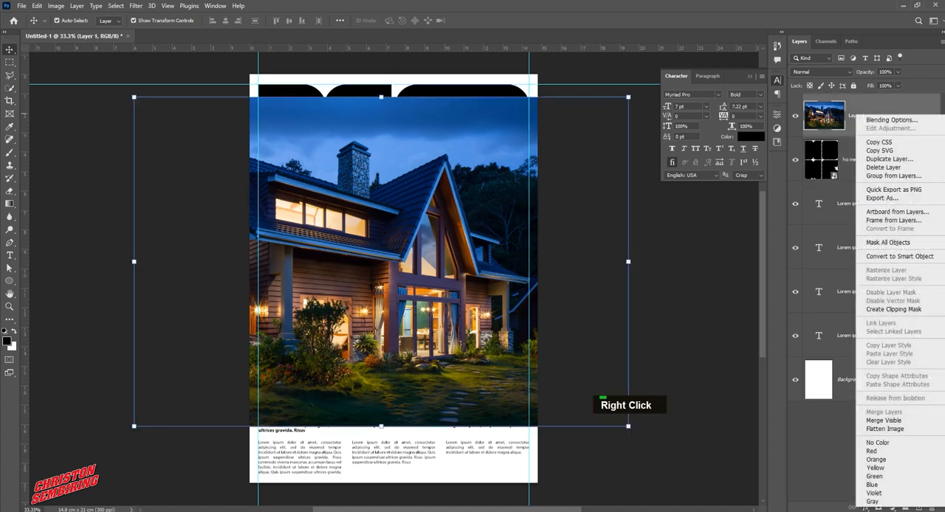
{"action": "left_click", "coordinate": [886, 310]}
{"action": "right_click", "coordinate": [856, 114]}
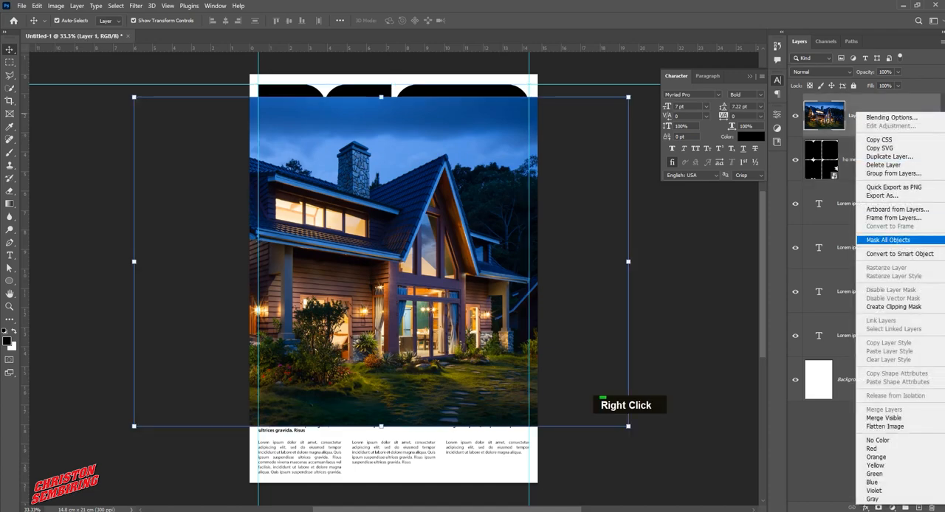
{"action": "left_click", "coordinate": [894, 307]}
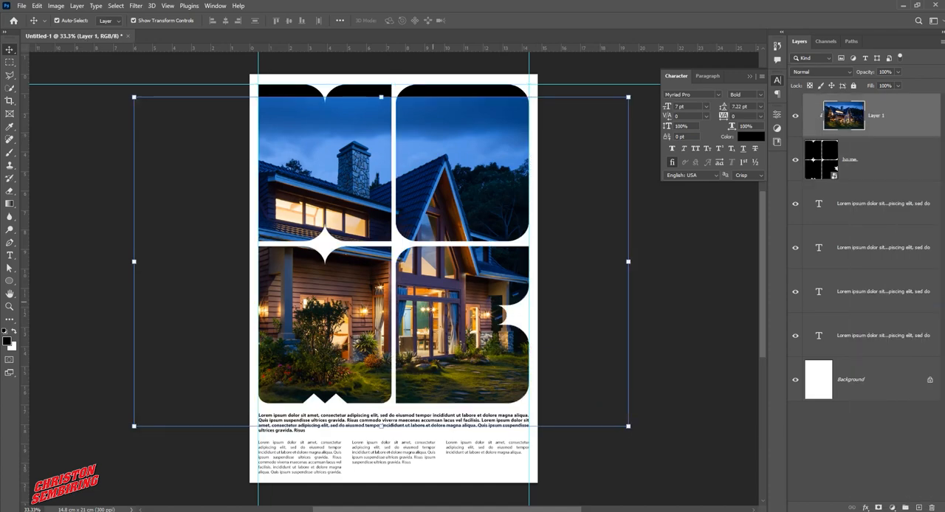
Reposition the clipped house photo upward and slightly right, scaling it to about 101%, and commit the transform
{"action": "left_click_drag", "start_coordinate": [380, 426], "coordinate": [393, 413]}
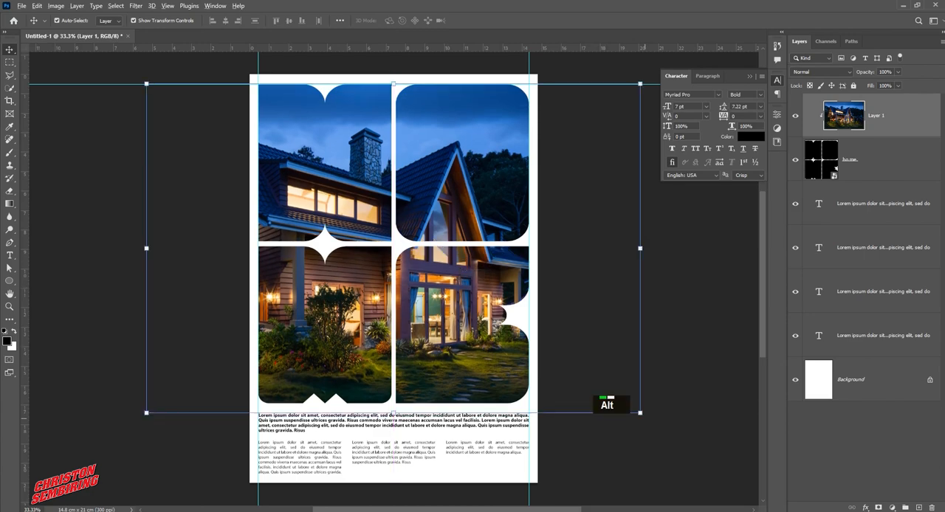
{"action": "left_click", "coordinate": [642, 415], "text": "alt"}
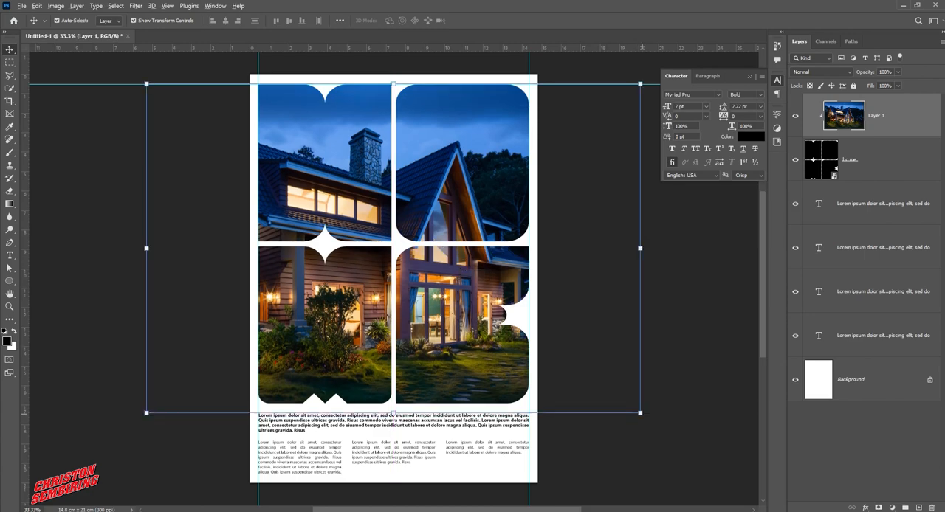
{"action": "mouse_move", "coordinate": [640, 413]}
{"action": "left_mouse_down"}
{"action": "mouse_move", "coordinate": [622, 399]}
{"action": "mouse_move", "coordinate": [648, 421]}
{"action": "mouse_move", "coordinate": [643, 415]}
{"action": "left_mouse_up"}
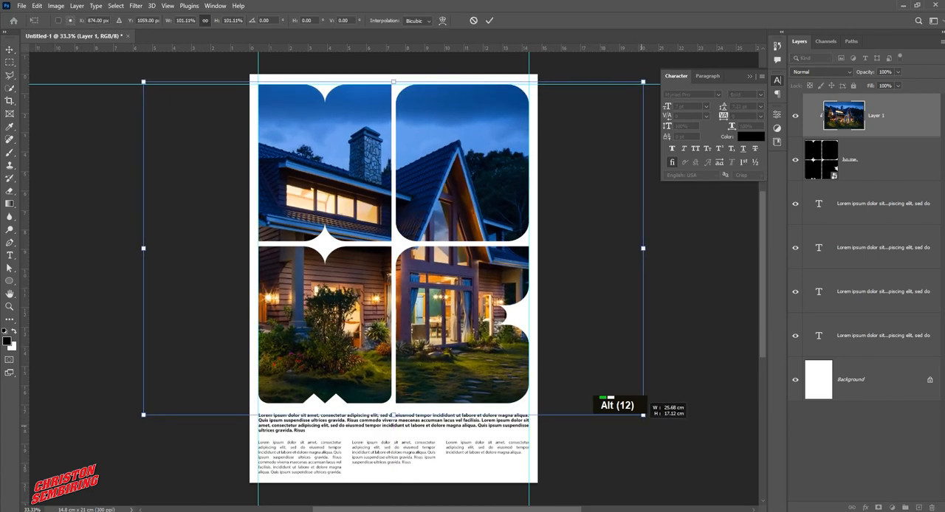
{"action": "left_click_drag", "start_coordinate": [484, 347], "coordinate": [505, 347]}
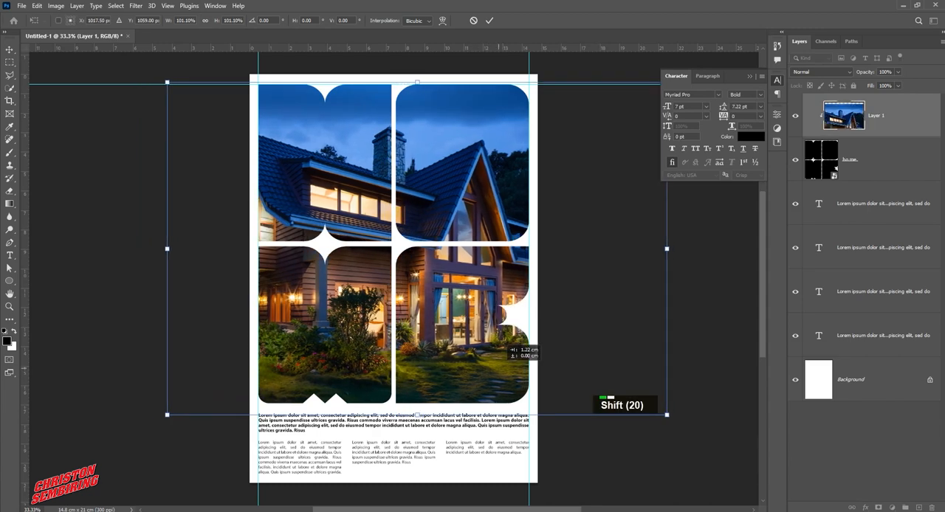
{"action": "double_click", "coordinate": [505, 347]}
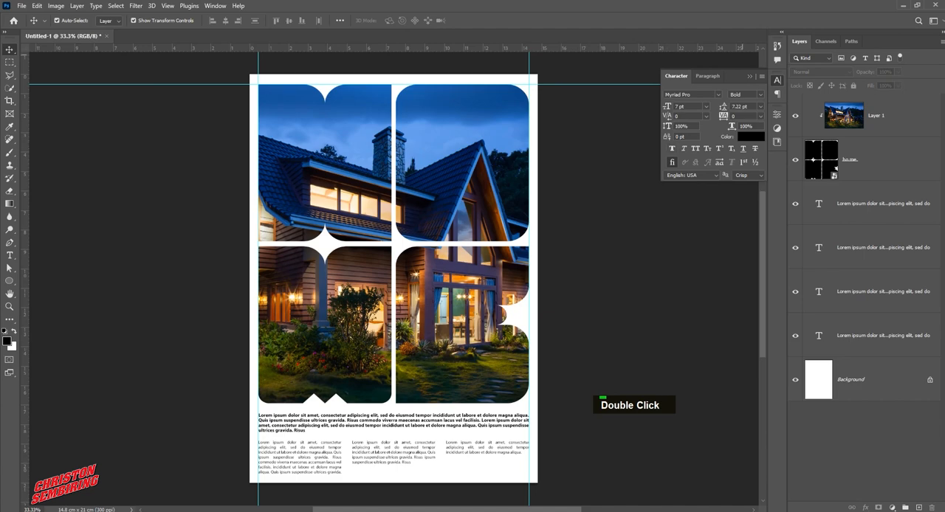
Collapse the Character panel and clear all guides from the canvas
{"action": "left_click", "coordinate": [778, 81]}
{"action": "left_click", "coordinate": [168, 6]}
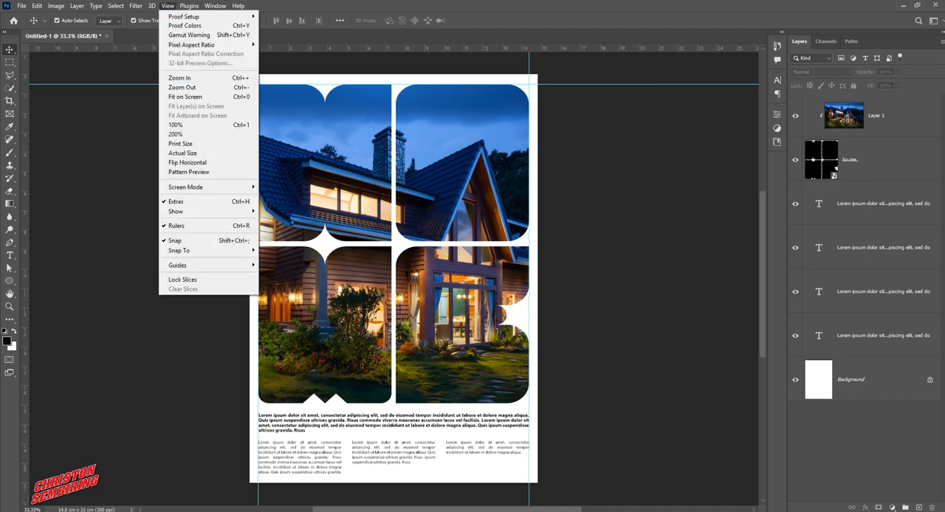
{"action": "mouse_move", "coordinate": [206, 265]}
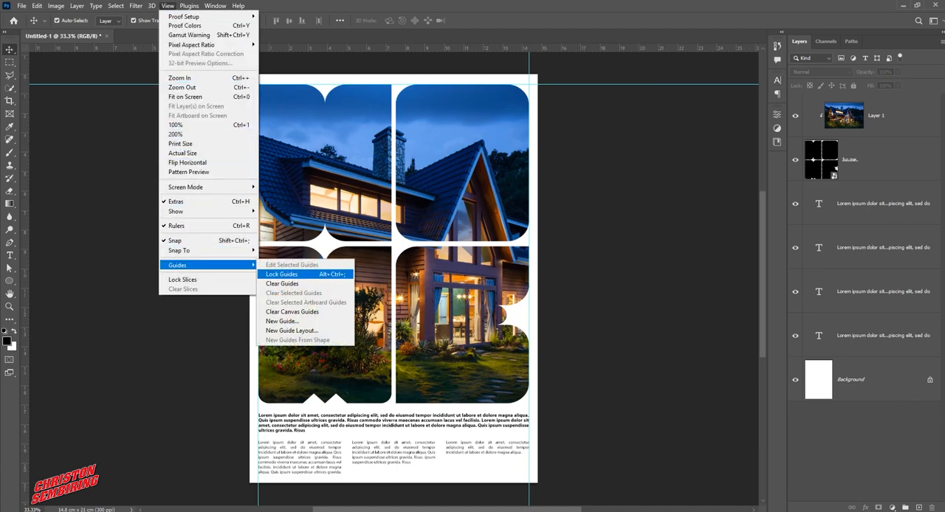
{"action": "left_click", "coordinate": [282, 283]}
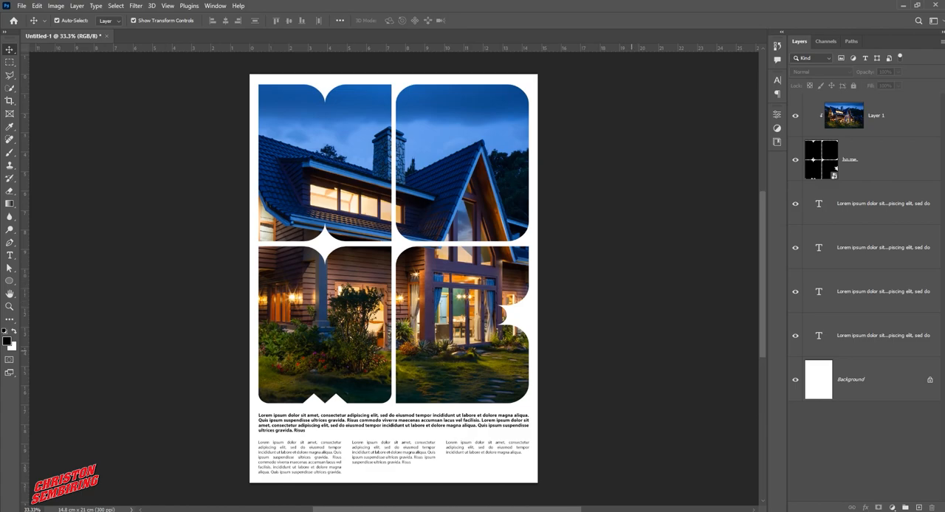